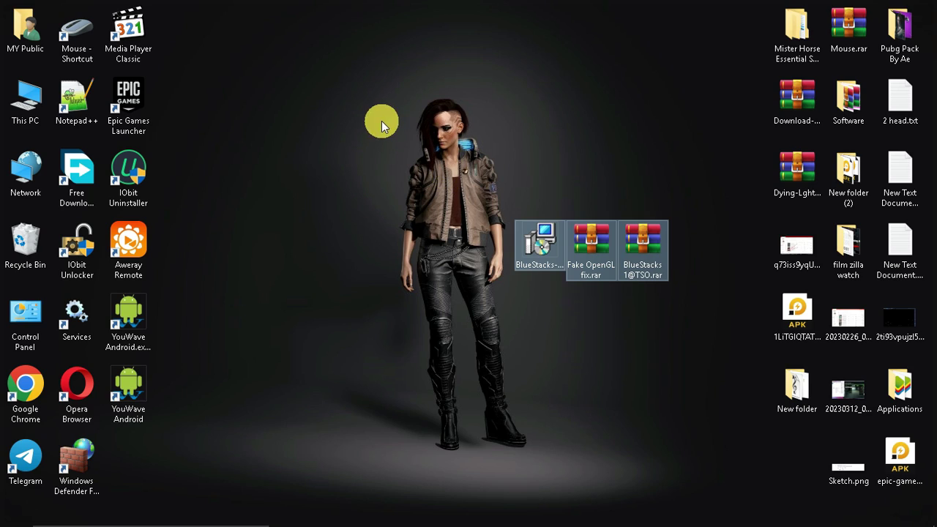
Select the BlueStacks installer and both archives on the desktop, then clear the selection.
{"action": "left_click_drag", "start_coordinate": [378, 119], "coordinate": [699, 317]}
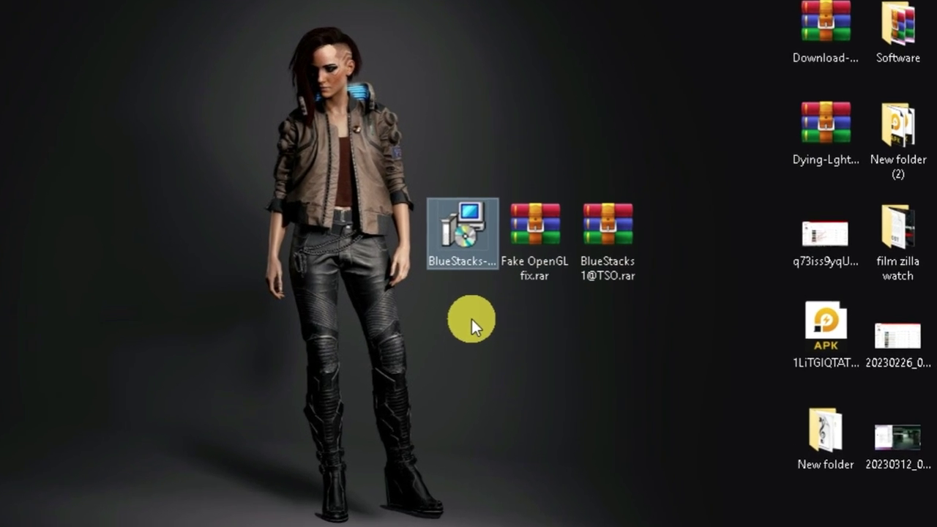
{"action": "left_click", "coordinate": [520, 242]}
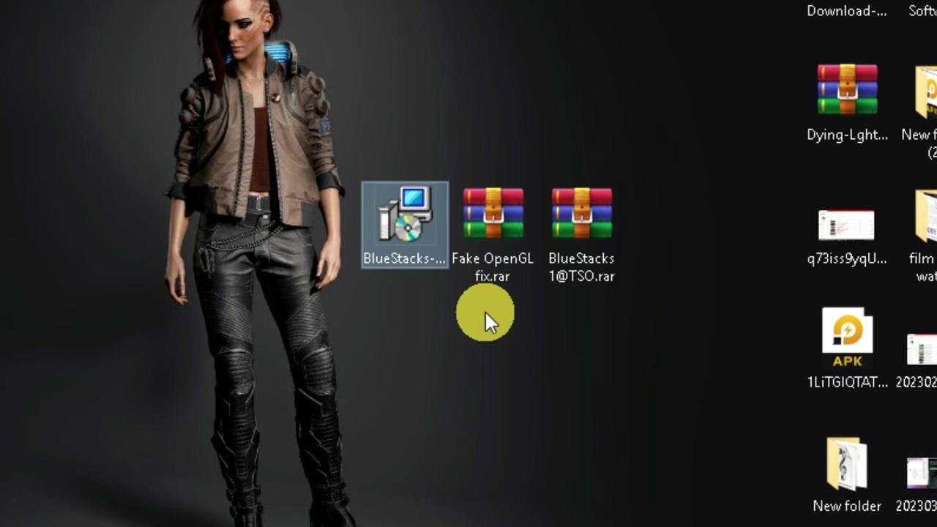
{"action": "left_click", "coordinate": [492, 240]}
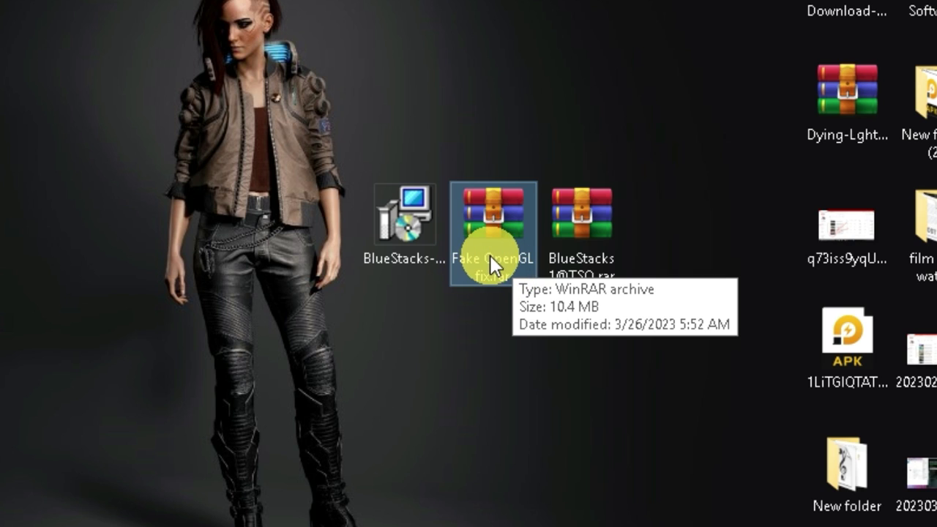
{"action": "left_click", "coordinate": [566, 279]}
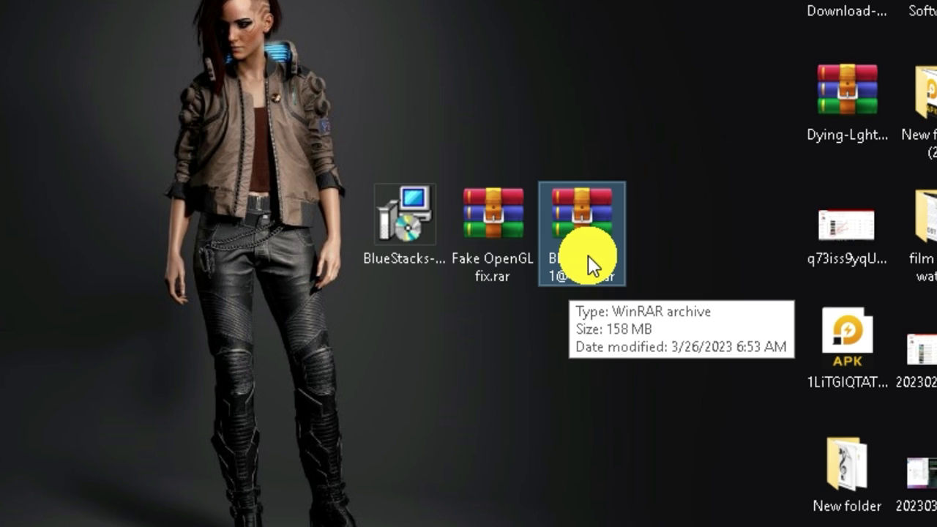
{"action": "left_click_drag", "start_coordinate": [658, 78], "coordinate": [219, 317]}
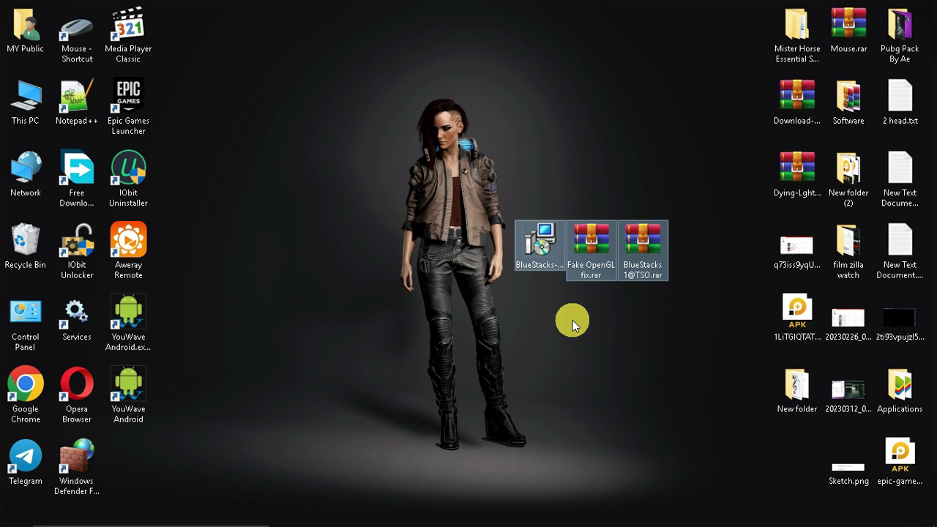
{"action": "left_click_drag", "start_coordinate": [461, 127], "coordinate": [731, 377]}
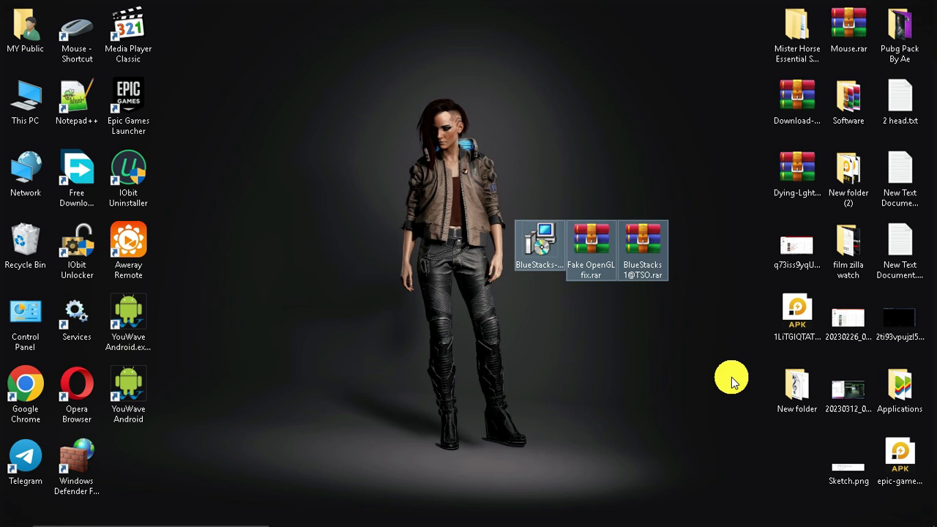
{"action": "left_click_drag", "start_coordinate": [729, 381], "coordinate": [451, 180]}
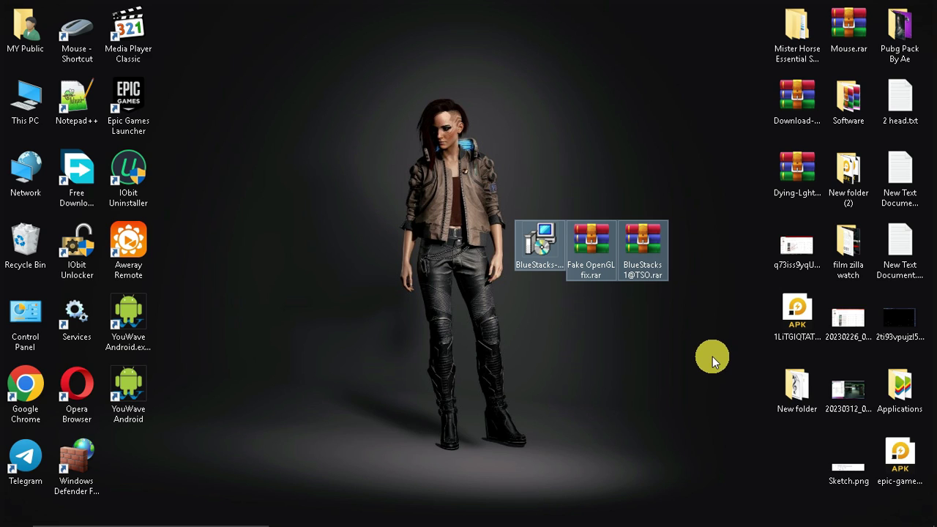
{"action": "left_click_drag", "start_coordinate": [714, 358], "coordinate": [423, 183]}
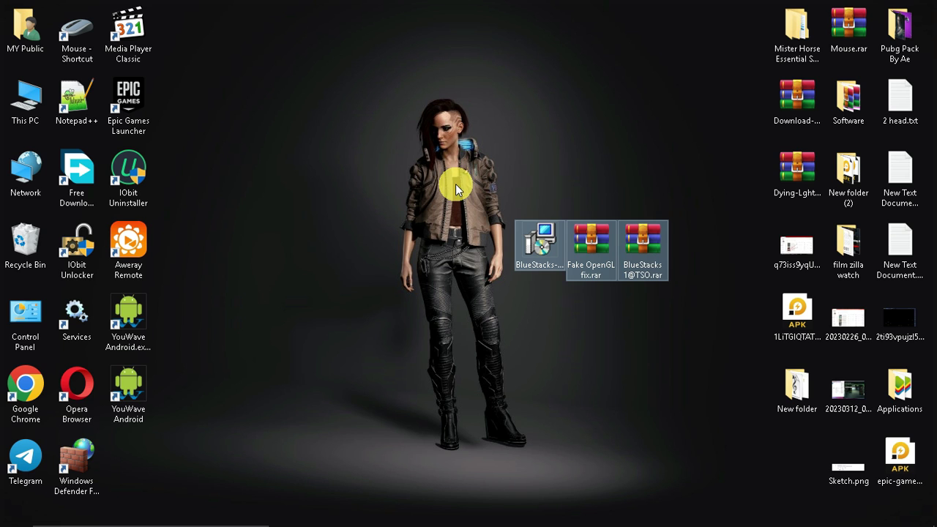
{"action": "left_click", "coordinate": [554, 344]}
Run the BlueStacks installer, keeping C:\ProgramData as the data location, and install.
{"action": "double_click", "coordinate": [539, 252]}
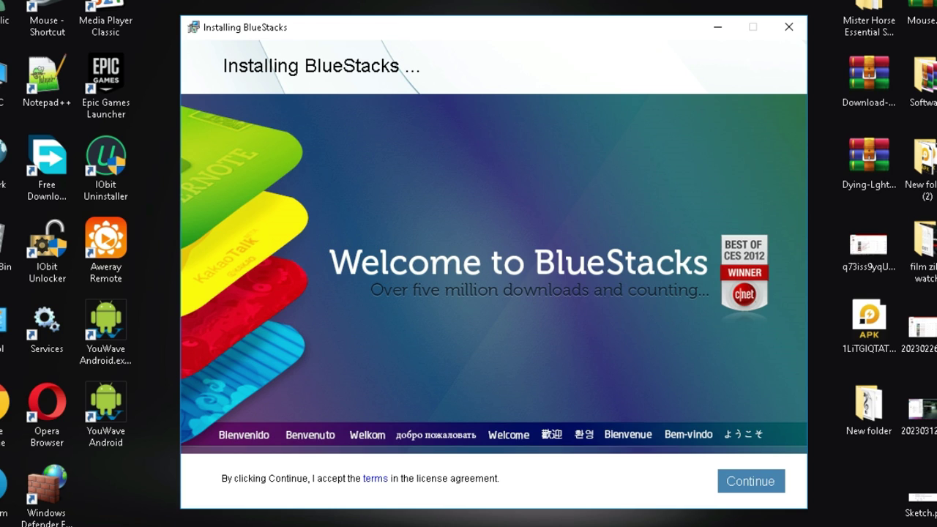
{"action": "left_click", "coordinate": [739, 477]}
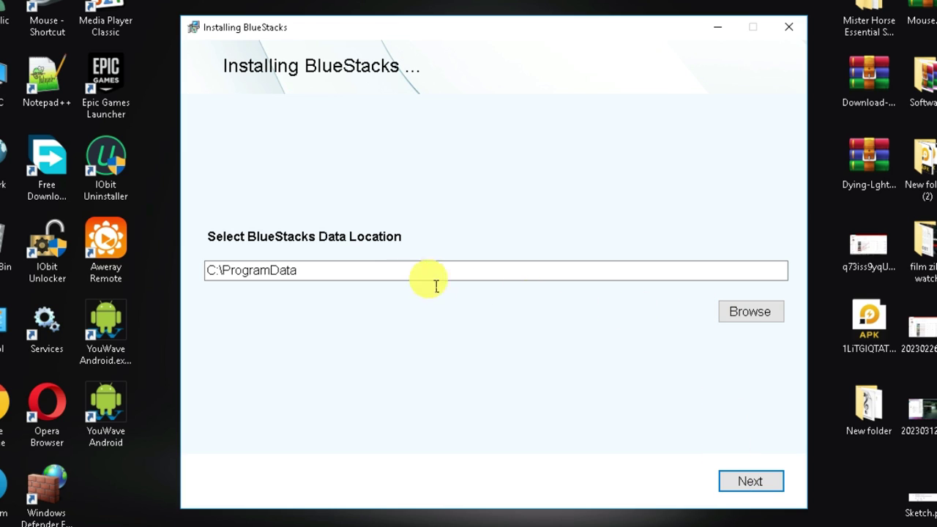
{"action": "left_click_drag", "start_coordinate": [351, 271], "coordinate": [215, 272]}
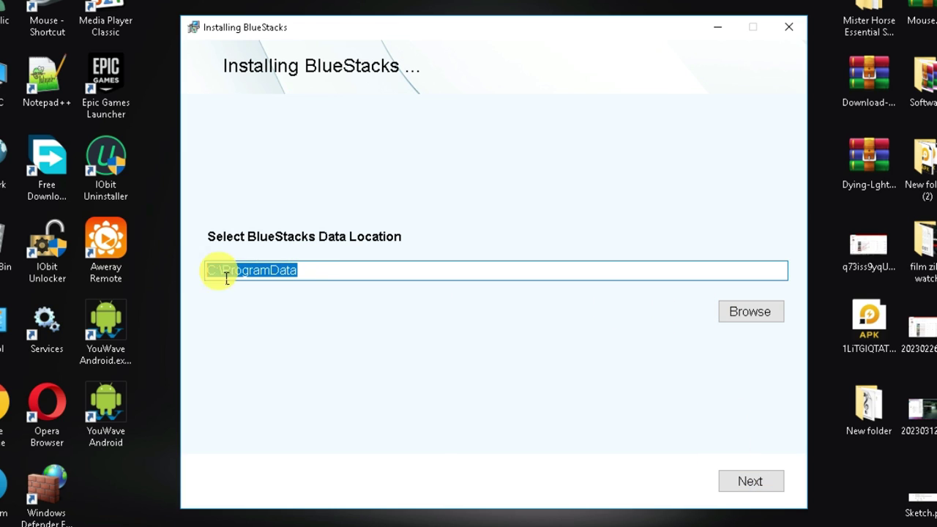
{"action": "left_click", "coordinate": [754, 483]}
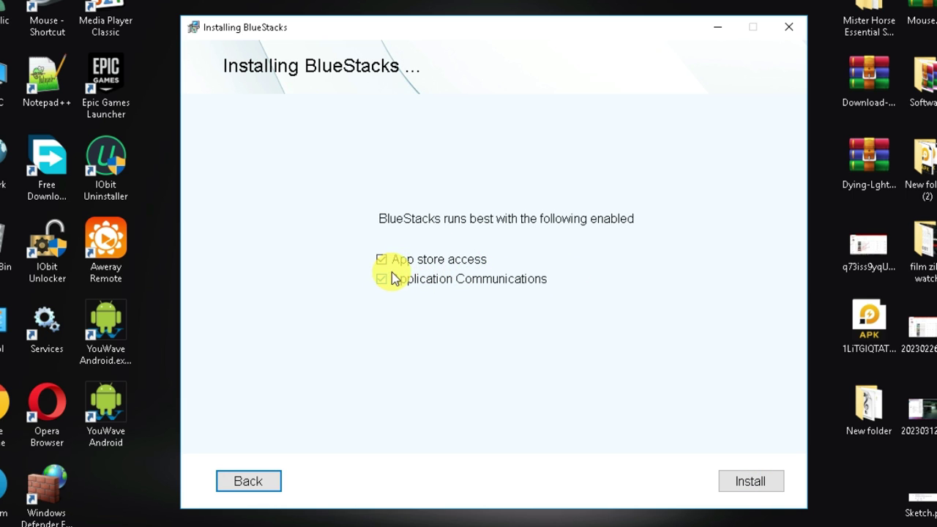
{"action": "left_click", "coordinate": [750, 483]}
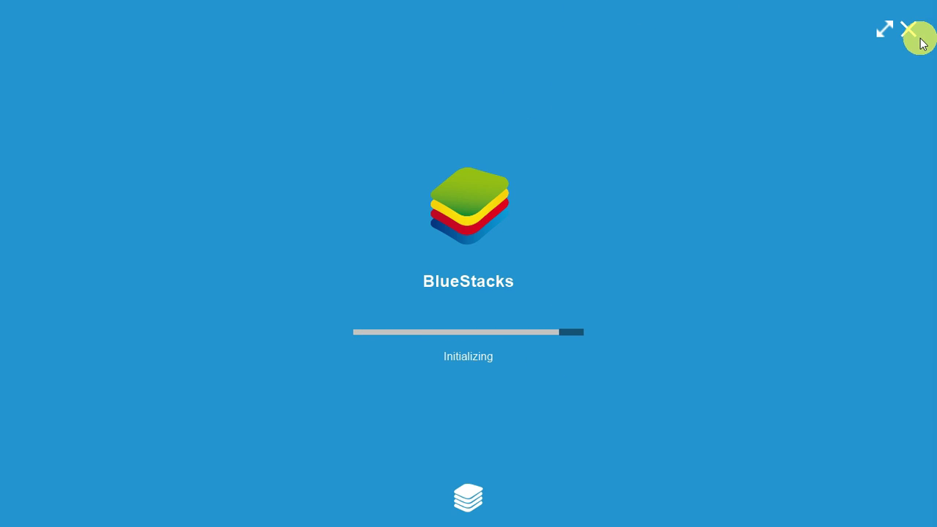
Close the launching BlueStacks window and end the BlueStacks Agent and App Runner processes.
{"action": "left_click", "coordinate": [909, 31]}
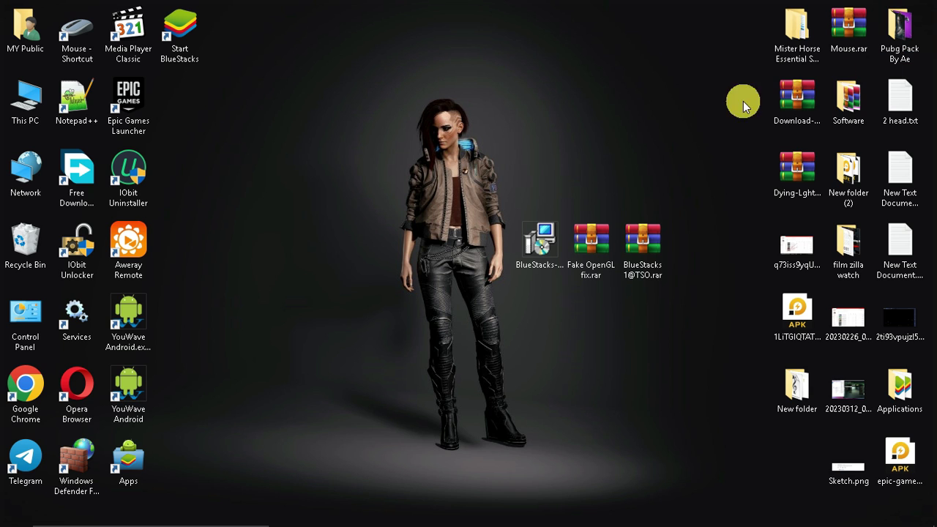
{"action": "right_click", "coordinate": [665, 514]}
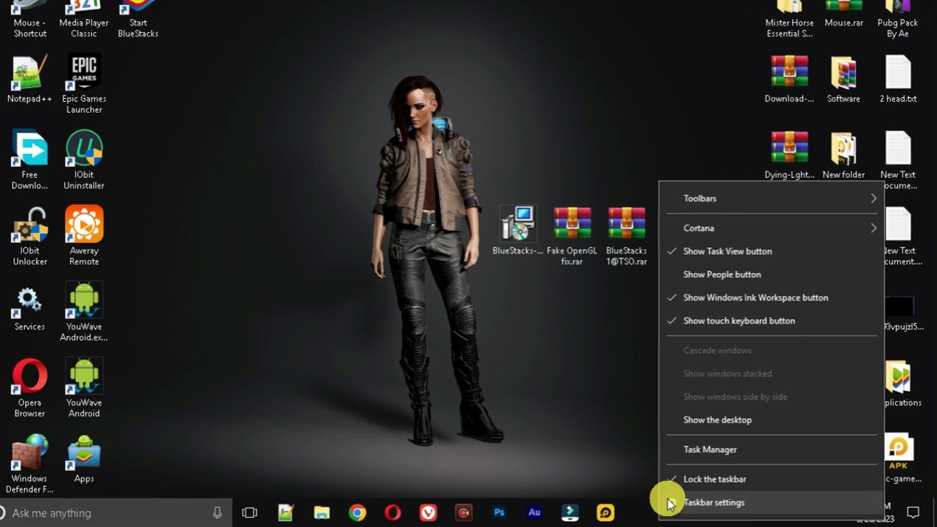
{"action": "left_click", "coordinate": [706, 450]}
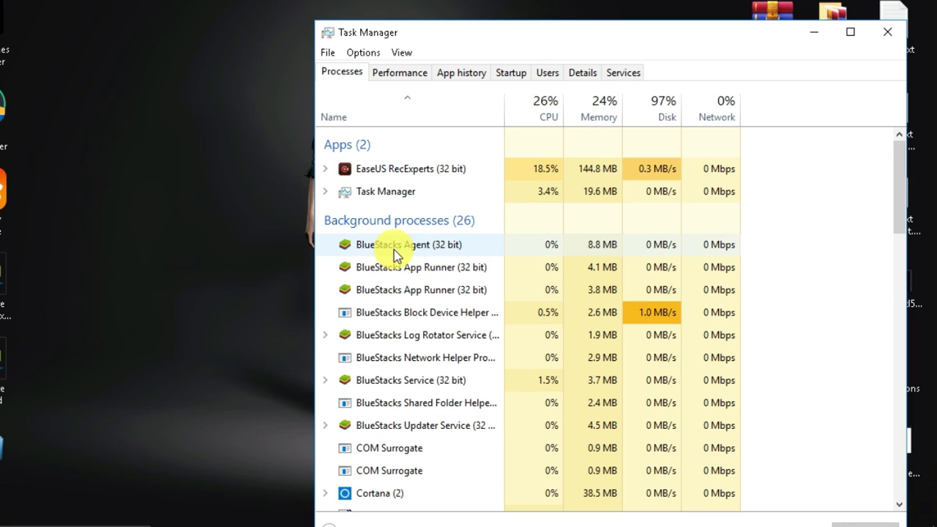
{"action": "left_click", "coordinate": [395, 244]}
{"action": "key", "text": "Delete"}
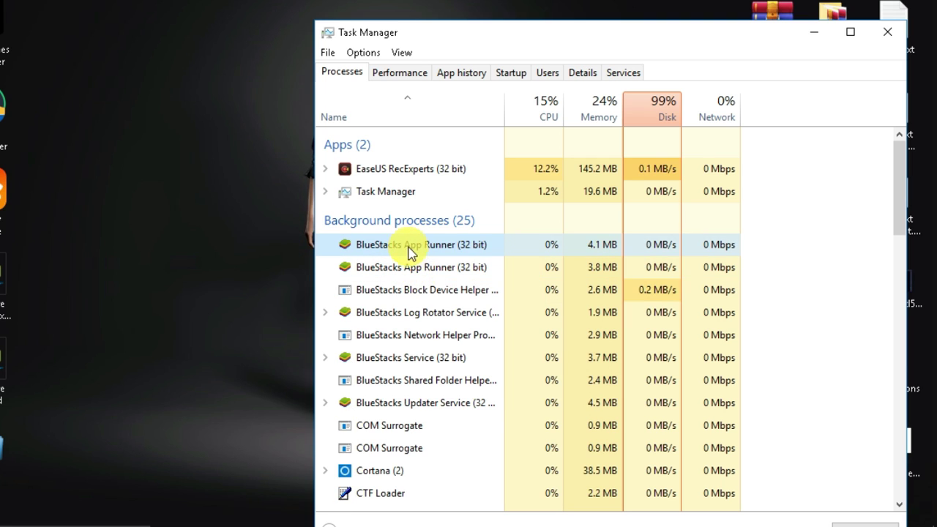
{"action": "key", "text": "Delete"}
{"action": "right_click", "coordinate": [410, 245]}
{"action": "left_click", "coordinate": [450, 251]}
End the BlueStacks Block Device Helper and WMI Provider Host processes, then close Task Manager.
{"action": "right_click", "coordinate": [441, 246]}
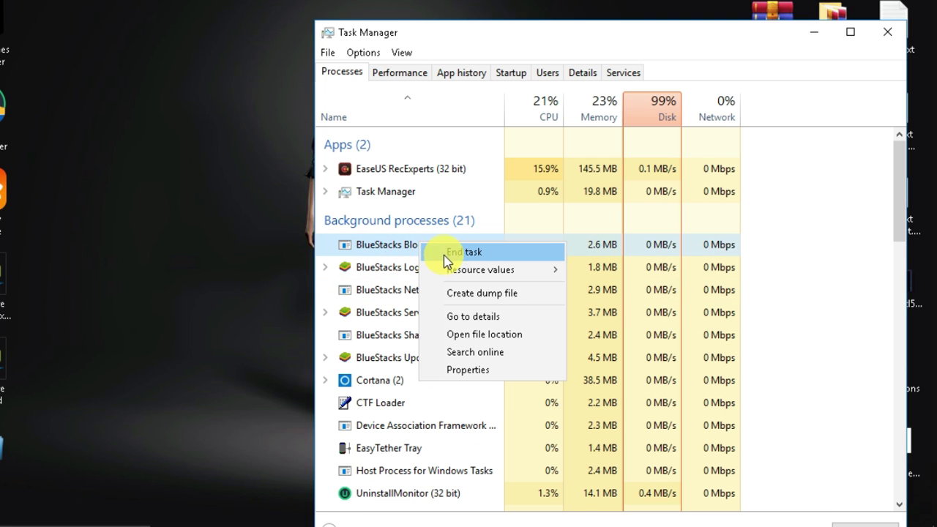
{"action": "left_click", "coordinate": [458, 253]}
{"action": "scroll", "coordinate": [446, 366], "scroll_direction": "down", "scroll_amount": 4}
{"action": "right_click", "coordinate": [413, 437]}
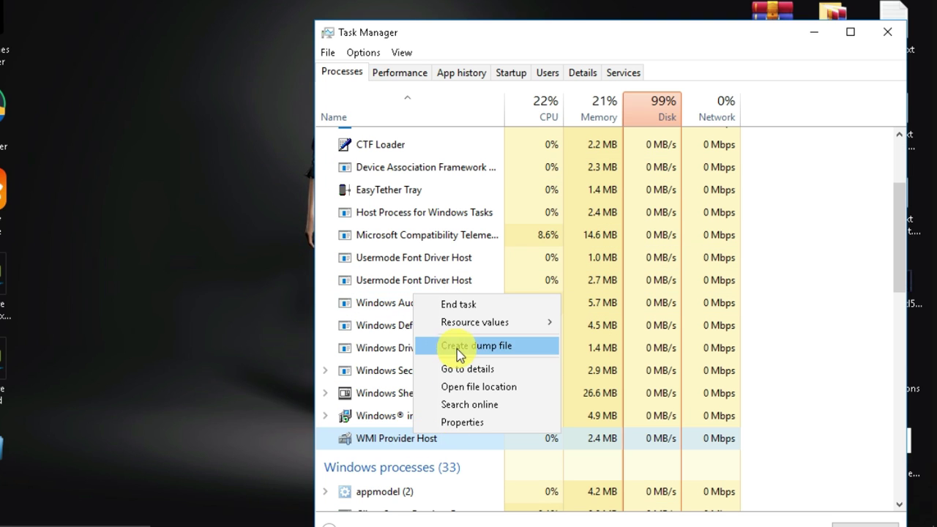
{"action": "left_click", "coordinate": [458, 304]}
{"action": "right_click", "coordinate": [396, 392]}
{"action": "key", "text": "Escape"}
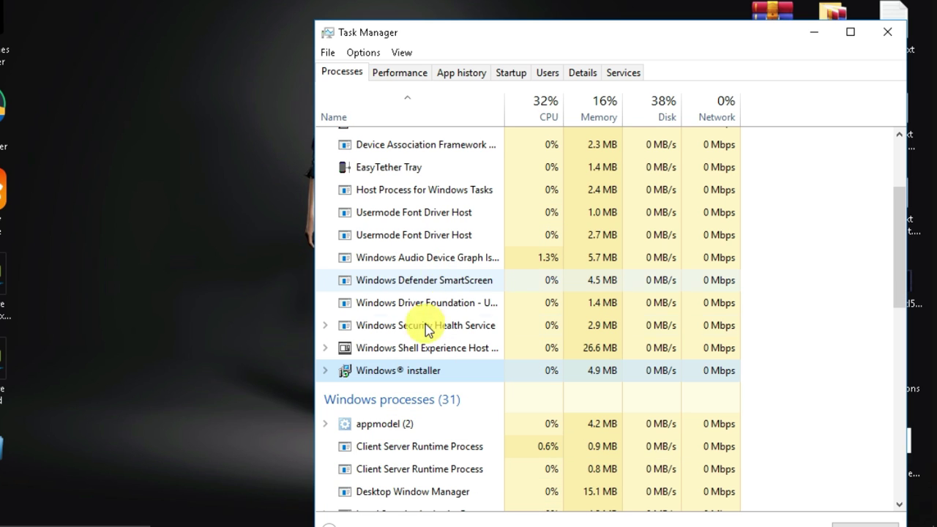
{"action": "left_click", "coordinate": [887, 31]}
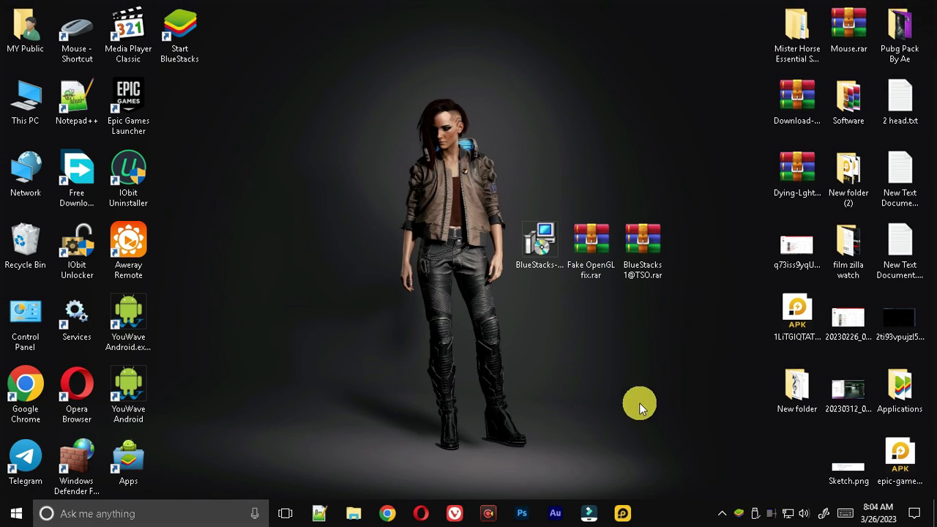
Extract Fake OpenGL fix.rar with its archive password and place the folder beside the BlueStacks files.
{"action": "left_click", "coordinate": [540, 245]}
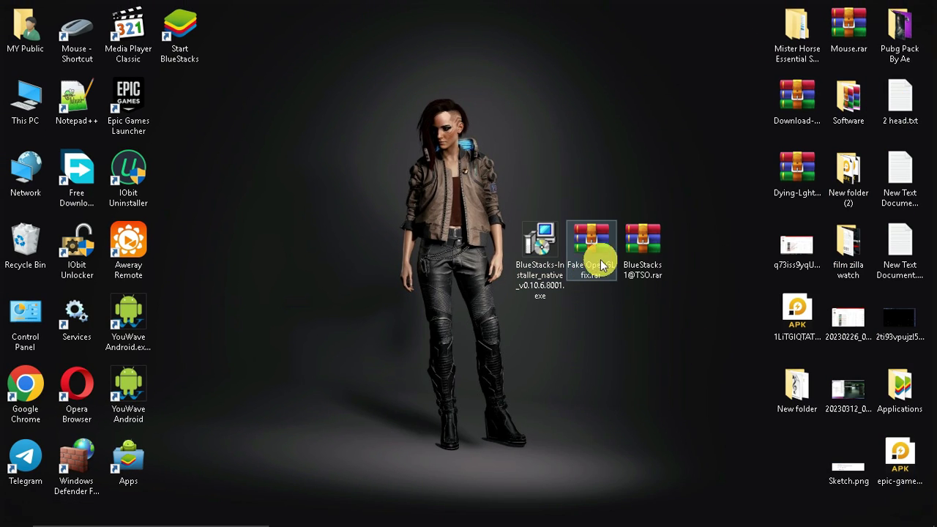
{"action": "left_click", "coordinate": [597, 257]}
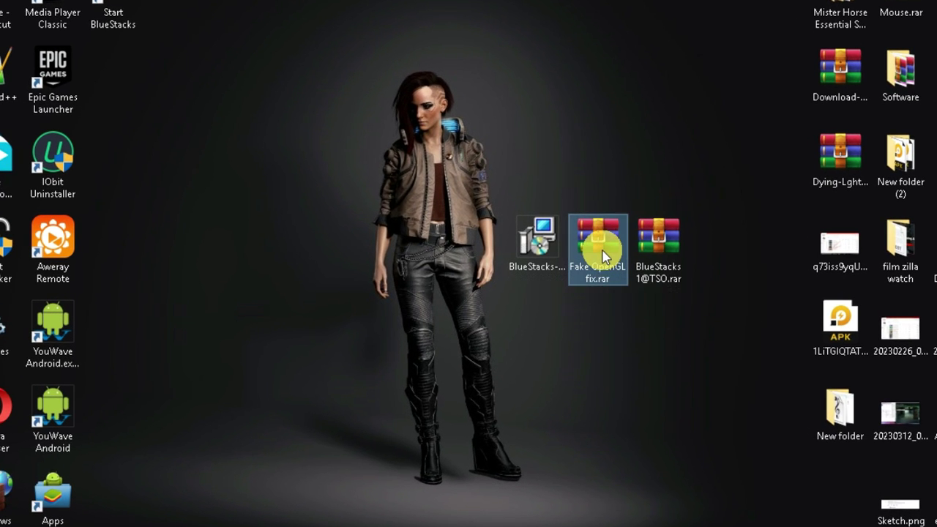
{"action": "right_click", "coordinate": [601, 256]}
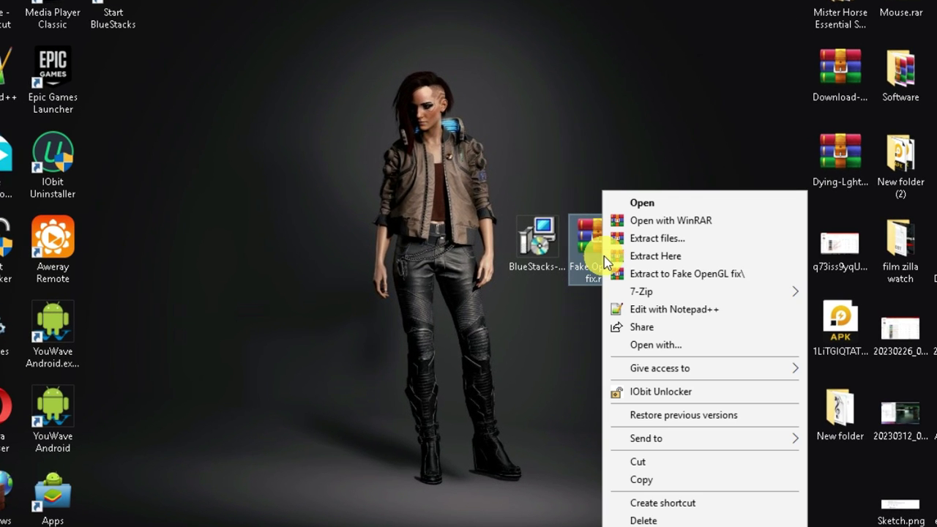
{"action": "left_click", "coordinate": [637, 257]}
{"action": "type", "text": "321"}
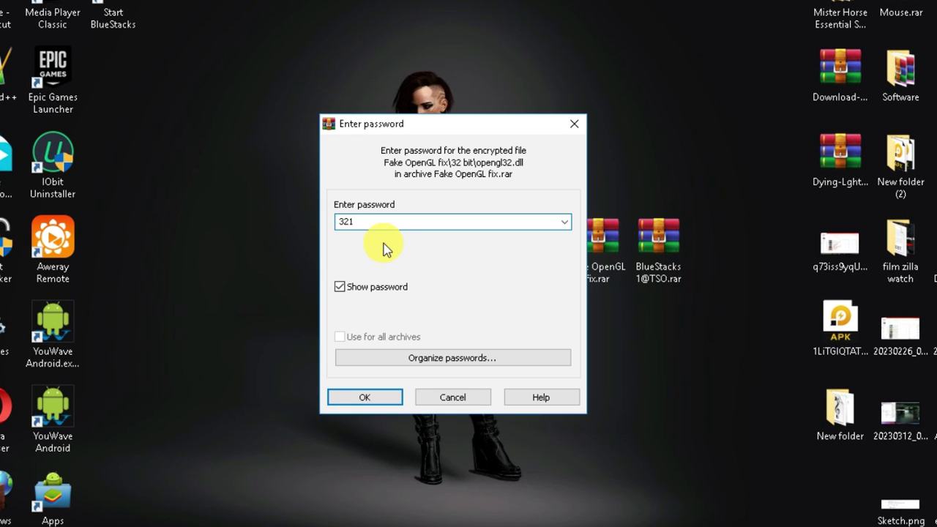
{"action": "left_click", "coordinate": [364, 397]}
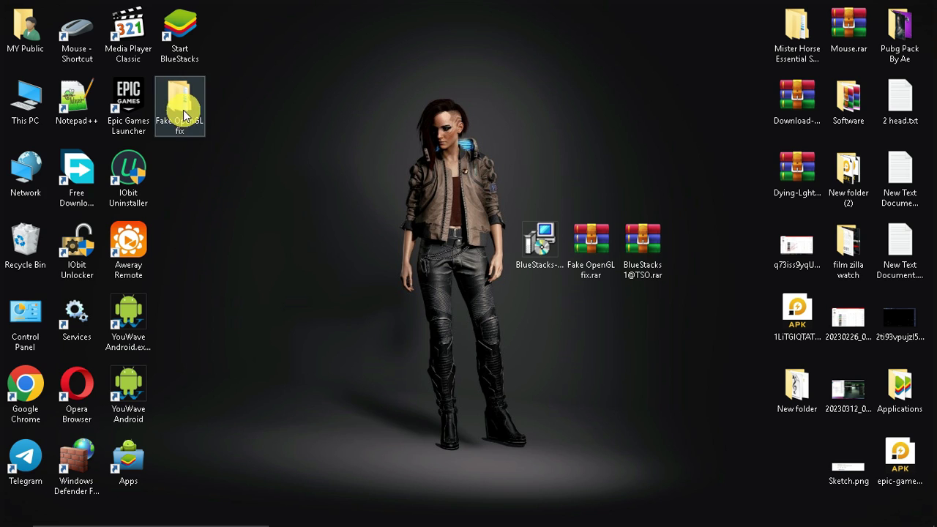
{"action": "left_click_drag", "start_coordinate": [183, 116], "coordinate": [485, 251]}
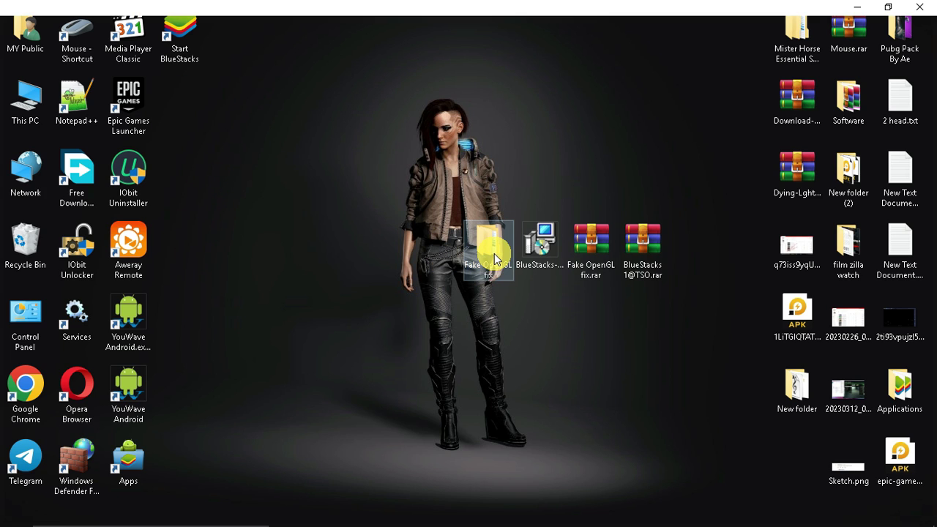
Cut opengl32.dll from the extracted folder's 32 bit subfolder.
{"action": "double_click", "coordinate": [495, 253]}
{"action": "key", "text": "super+Down"}
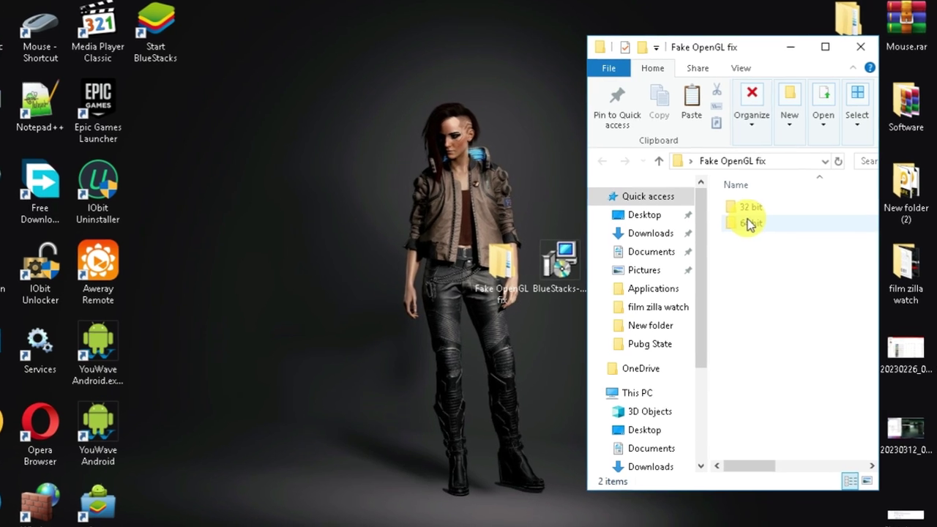
{"action": "double_click", "coordinate": [709, 192]}
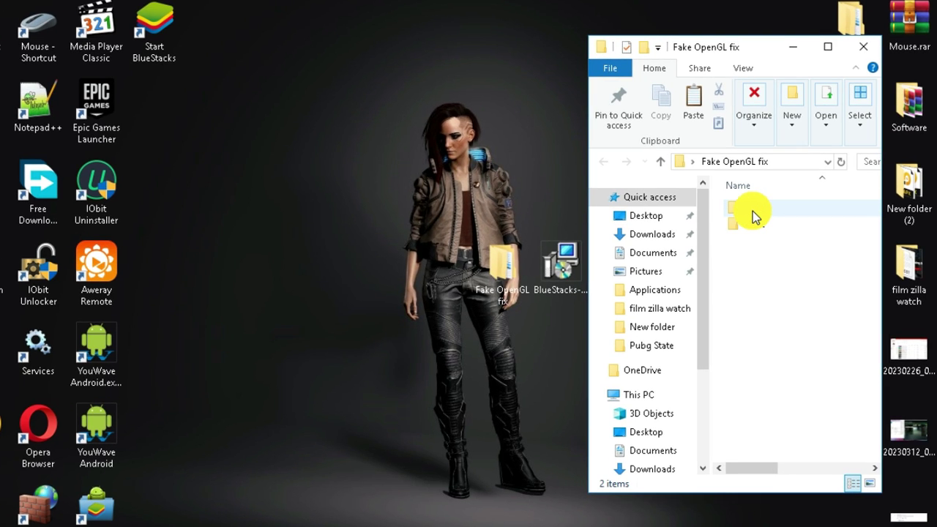
{"action": "left_click", "coordinate": [752, 211]}
{"action": "double_click", "coordinate": [753, 211]}
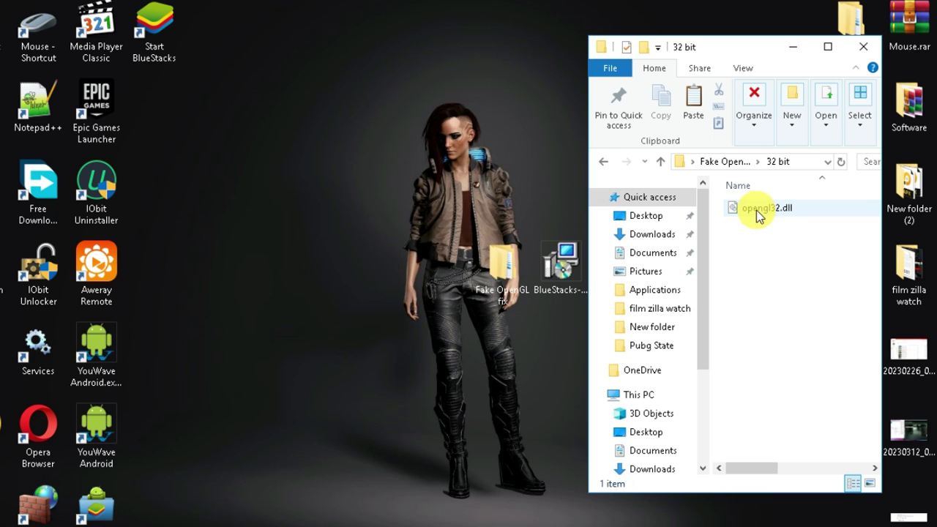
{"action": "left_click", "coordinate": [752, 212]}
{"action": "right_click", "coordinate": [750, 213]}
{"action": "left_click", "coordinate": [792, 450]}
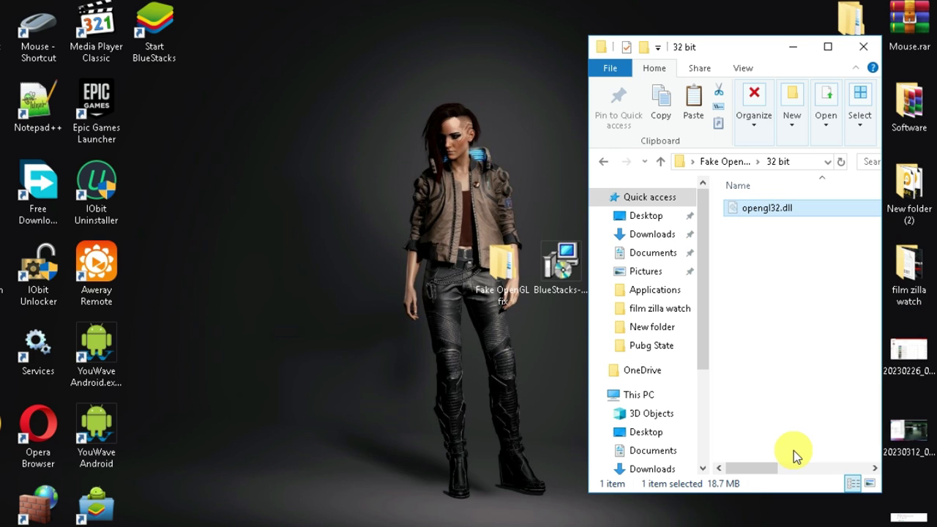
{"action": "left_click_drag", "start_coordinate": [154, 48], "coordinate": [439, 281]}
Paste opengl32.dll into the BlueStacks install folder with administrator permission, then close the folder.
{"action": "right_click", "coordinate": [445, 274]}
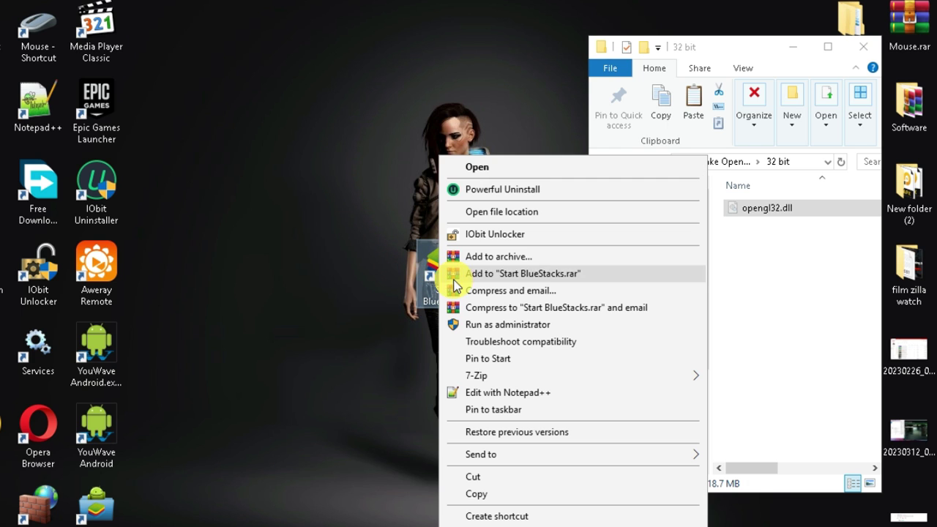
{"action": "left_click", "coordinate": [493, 212]}
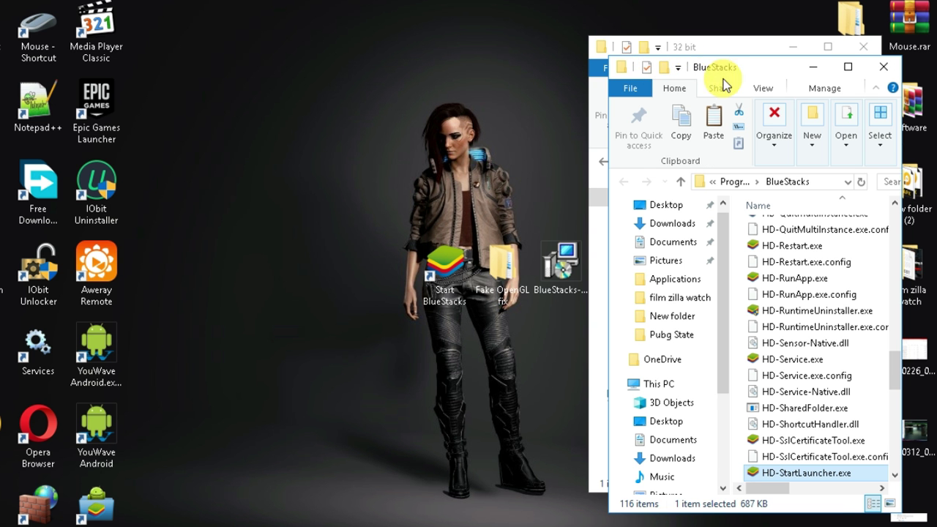
{"action": "left_click_drag", "start_coordinate": [721, 69], "coordinate": [388, 51]}
{"action": "left_click_drag", "start_coordinate": [566, 317], "coordinate": [633, 313]}
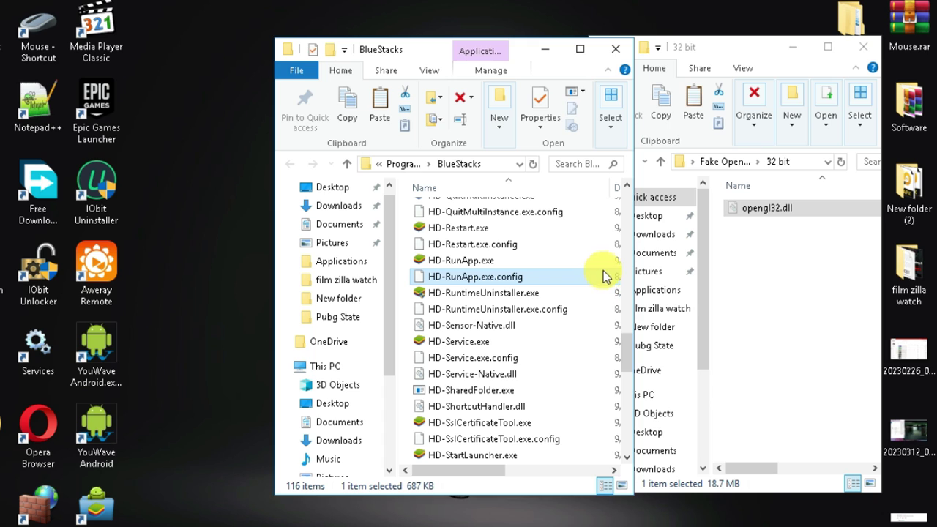
{"action": "right_click", "coordinate": [606, 258]}
{"action": "left_click", "coordinate": [639, 358]}
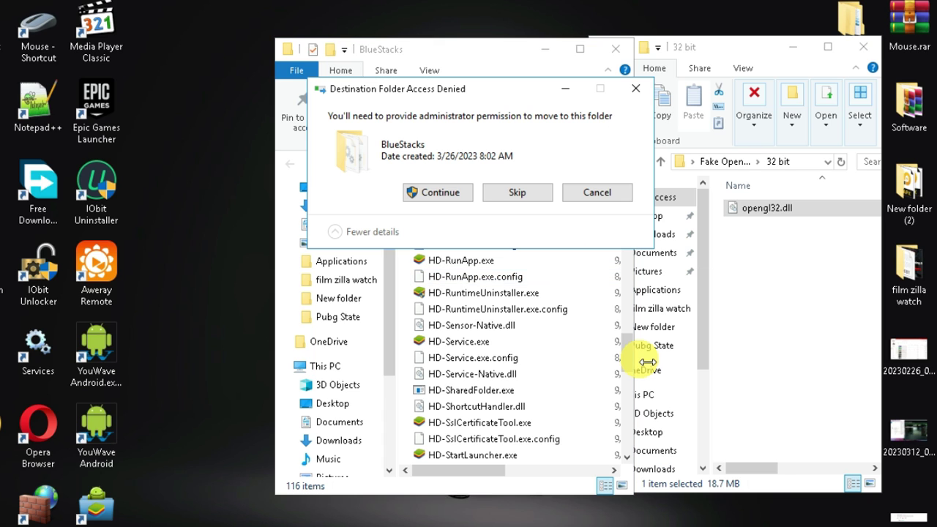
{"action": "left_click", "coordinate": [440, 192]}
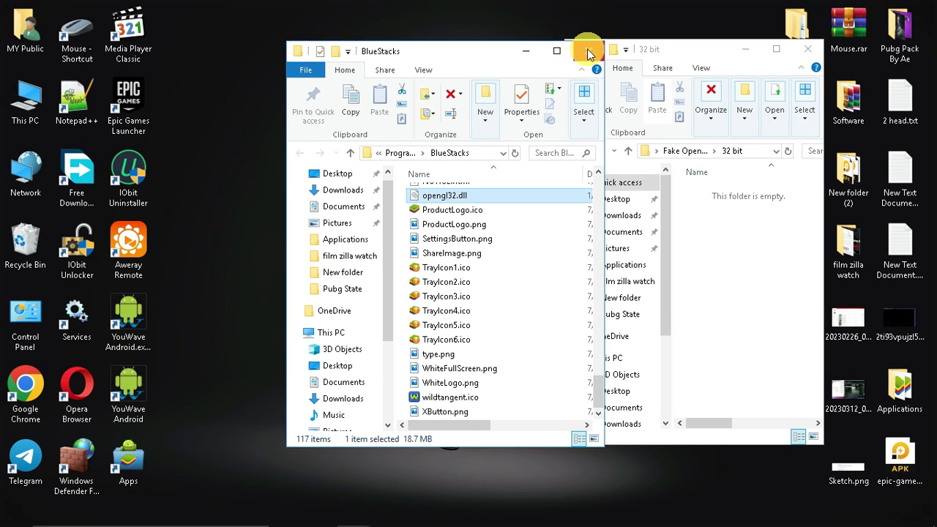
{"action": "left_click", "coordinate": [587, 52]}
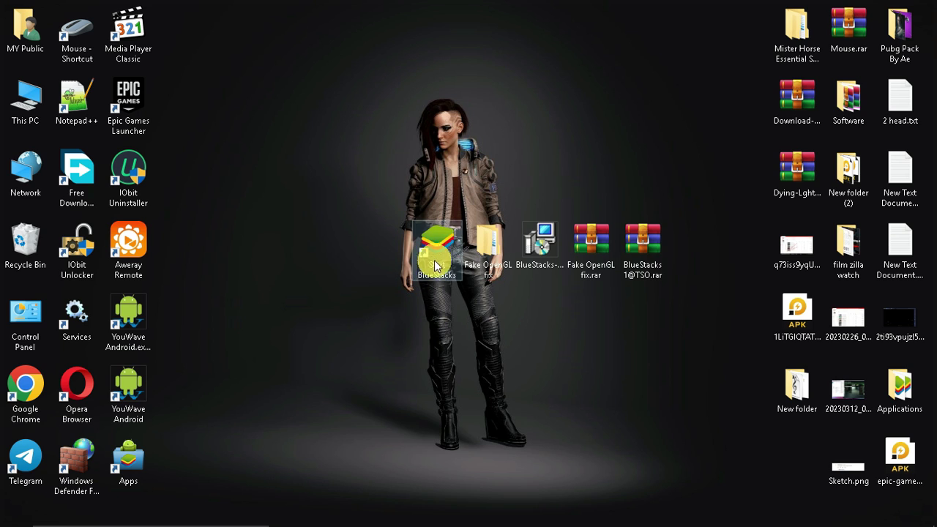
{"action": "right_click", "coordinate": [435, 253]}
{"action": "left_click", "coordinate": [474, 515]}
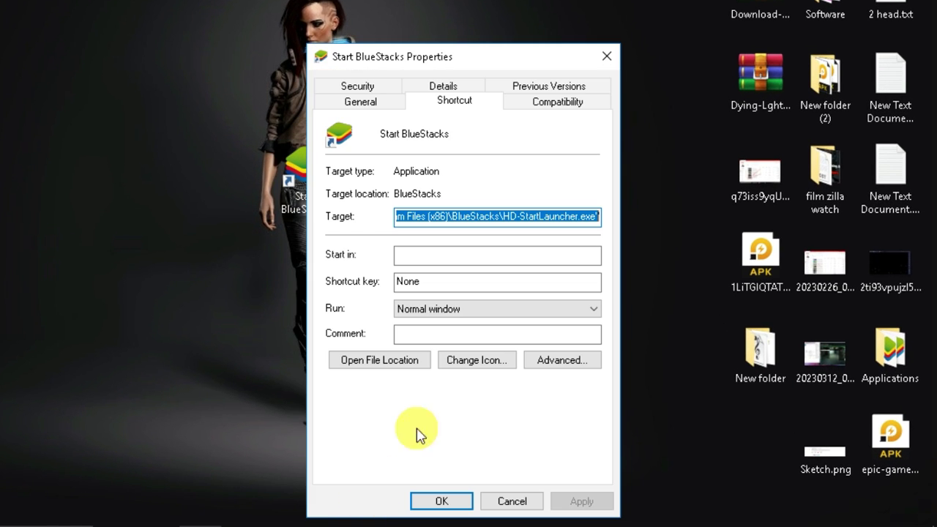
{"action": "left_click", "coordinate": [559, 103]}
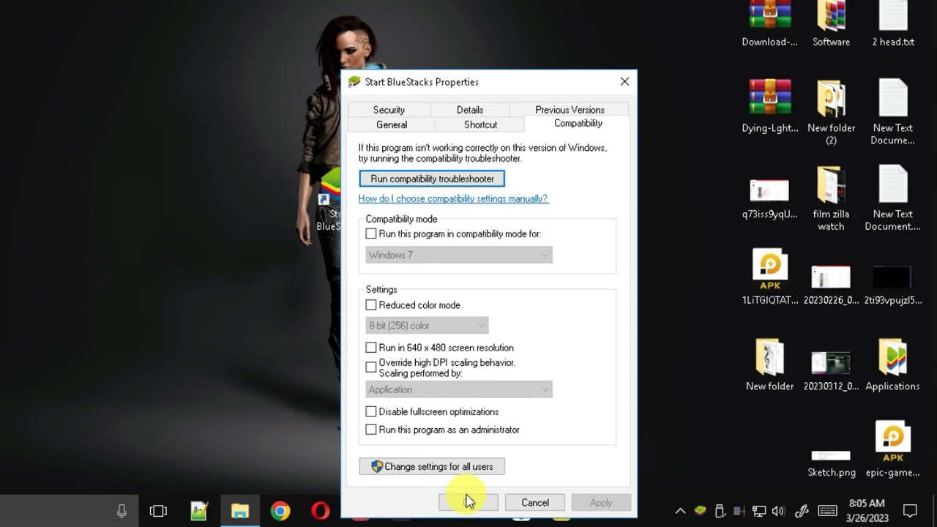
{"action": "left_click", "coordinate": [466, 501]}
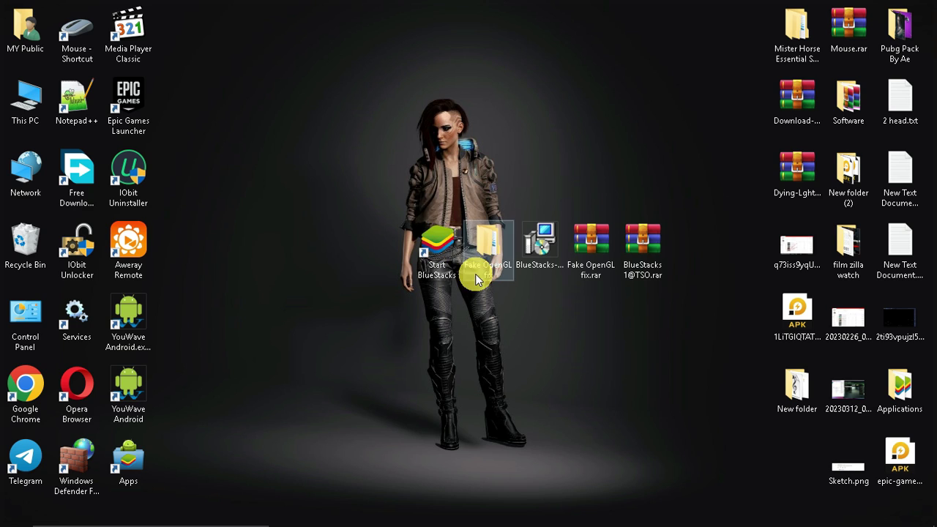
Launch BlueStacks in a window, glance at Settings, return home, and minimize it.
{"action": "double_click", "coordinate": [440, 275]}
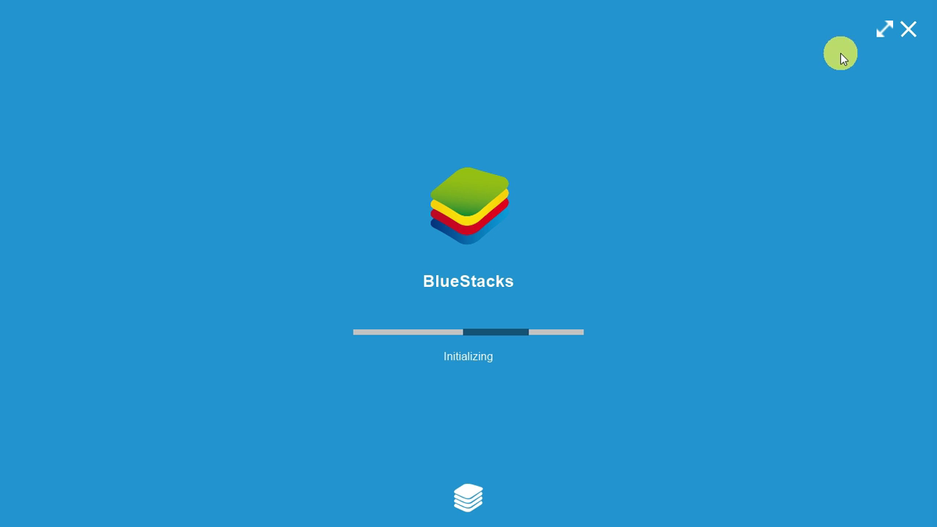
{"action": "left_click", "coordinate": [887, 33]}
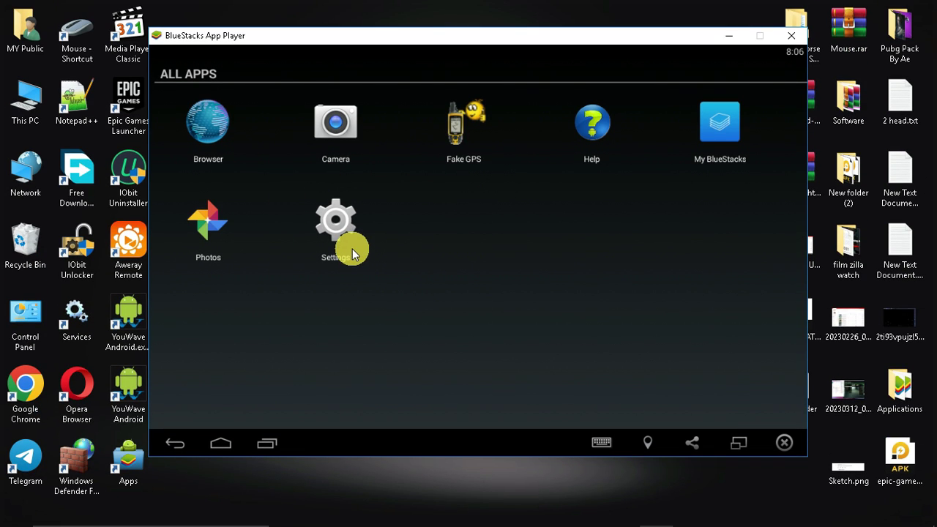
{"action": "left_click", "coordinate": [350, 248]}
{"action": "scroll", "coordinate": [336, 199], "scroll_direction": "down", "scroll_amount": 2}
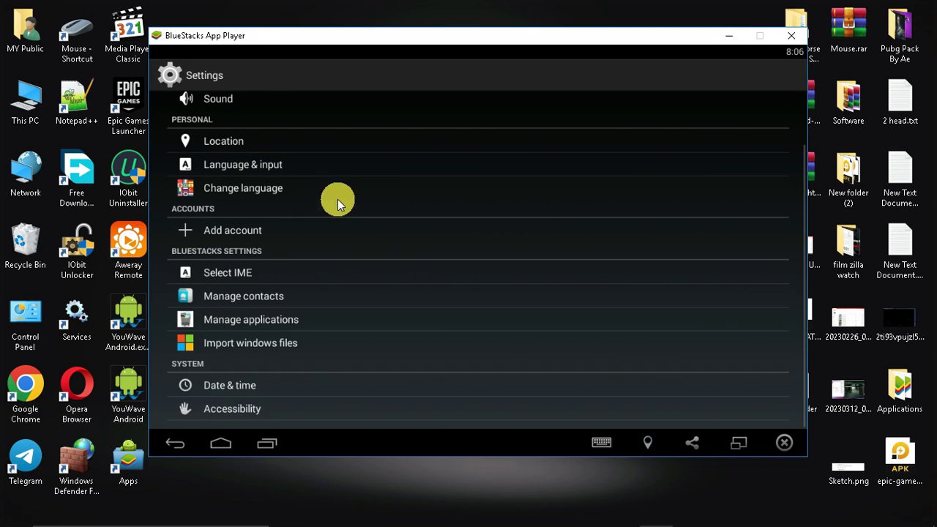
{"action": "left_click", "coordinate": [220, 443]}
{"action": "left_click", "coordinate": [223, 444]}
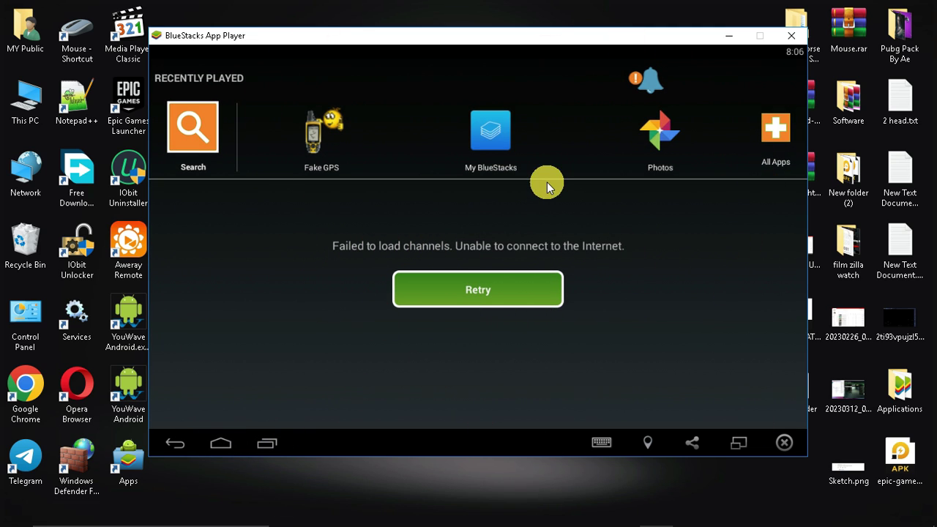
{"action": "left_click_drag", "start_coordinate": [359, 44], "coordinate": [369, 39]}
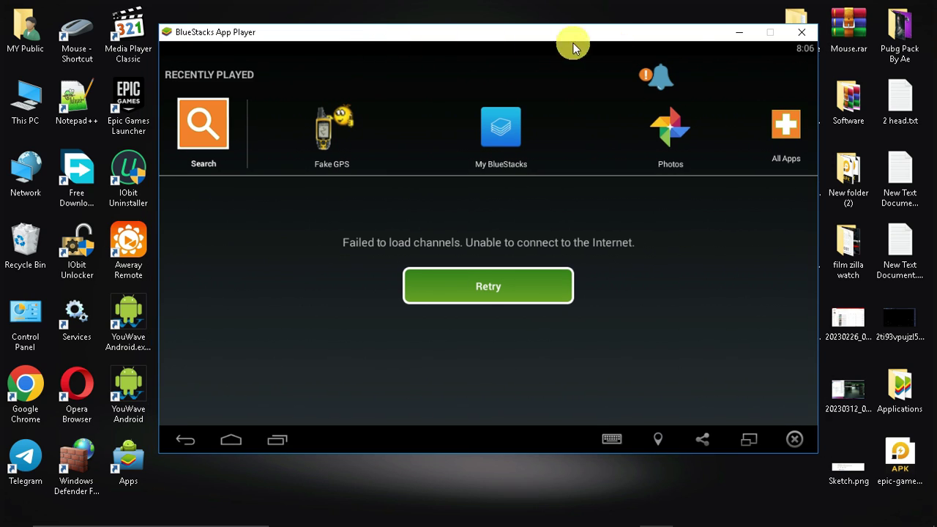
{"action": "left_click", "coordinate": [734, 36]}
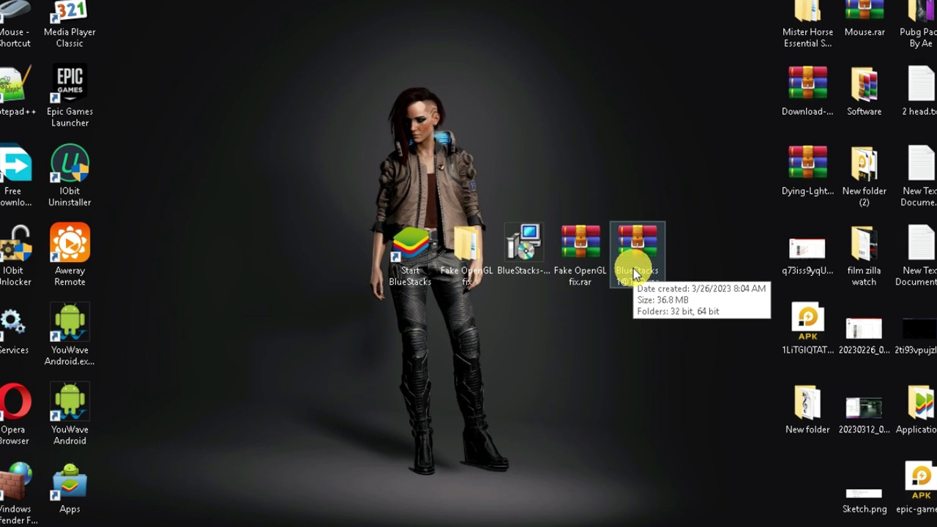
{"action": "left_click", "coordinate": [634, 270]}
{"action": "double_click", "coordinate": [633, 267]}
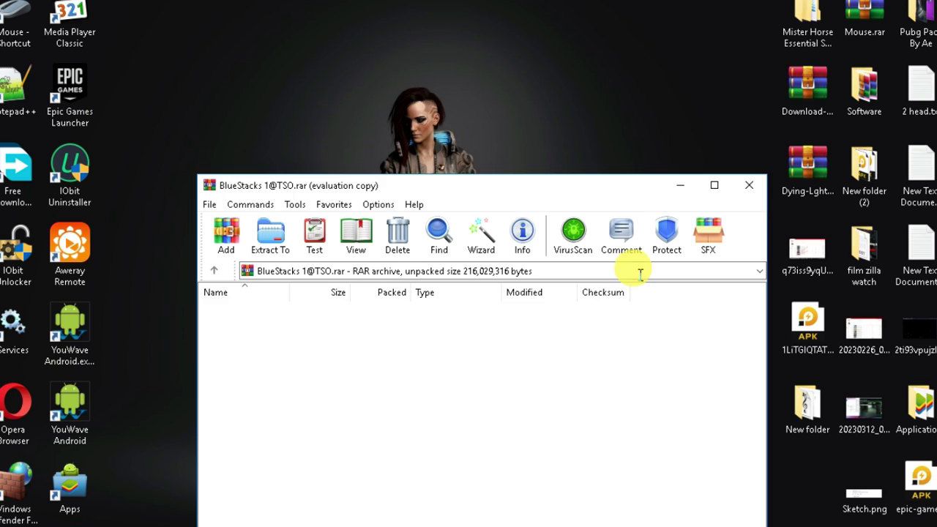
{"action": "left_click", "coordinate": [219, 324]}
{"action": "left_click_drag", "start_coordinate": [219, 323], "coordinate": [434, 235]}
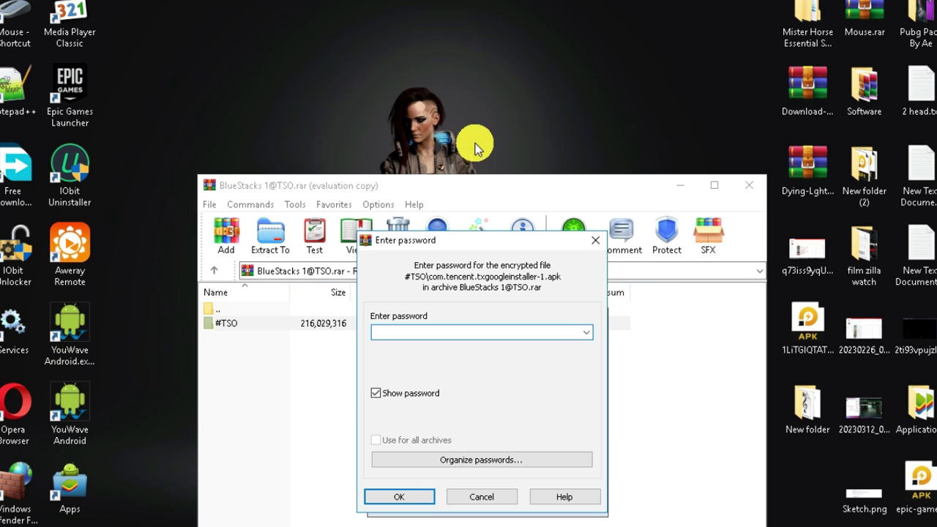
{"action": "left_click", "coordinate": [399, 496]}
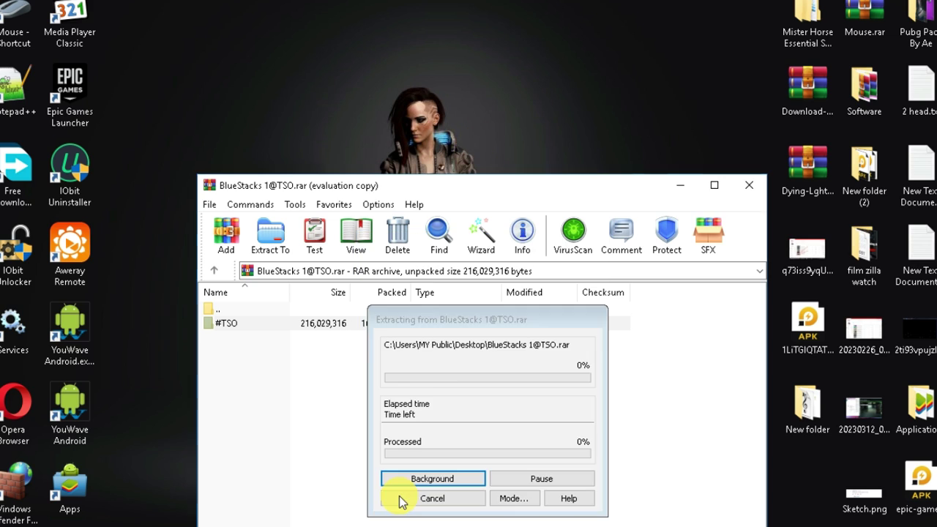
{"action": "left_click", "coordinate": [598, 317]}
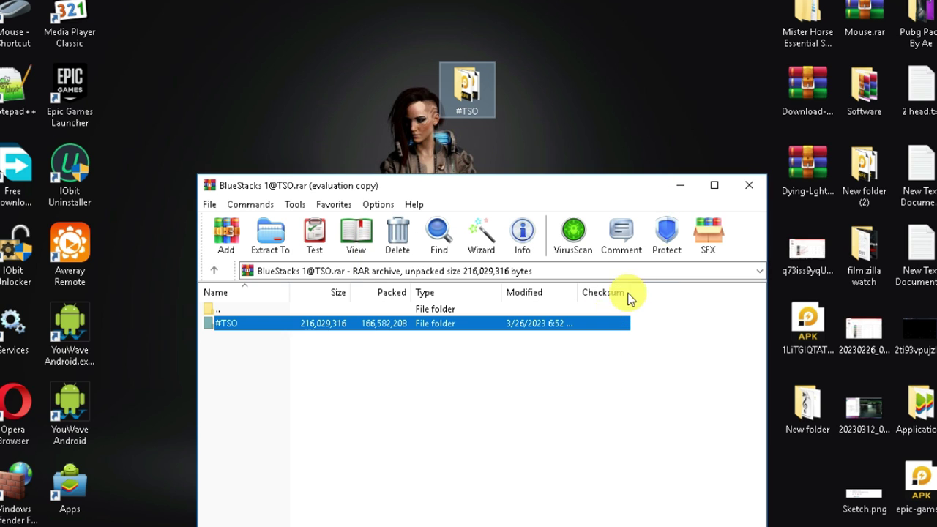
{"action": "left_click", "coordinate": [747, 186]}
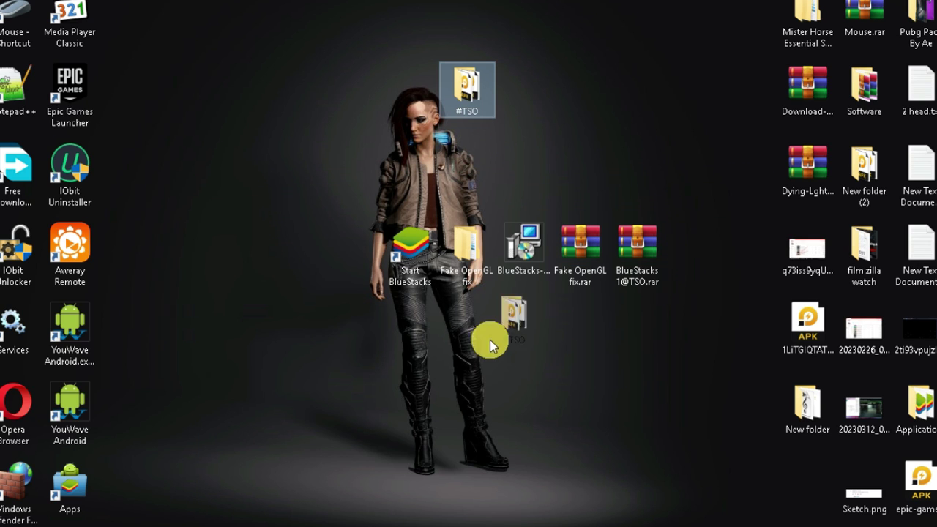
{"action": "left_click_drag", "start_coordinate": [336, 267], "coordinate": [344, 260]}
{"action": "double_click", "coordinate": [351, 256]}
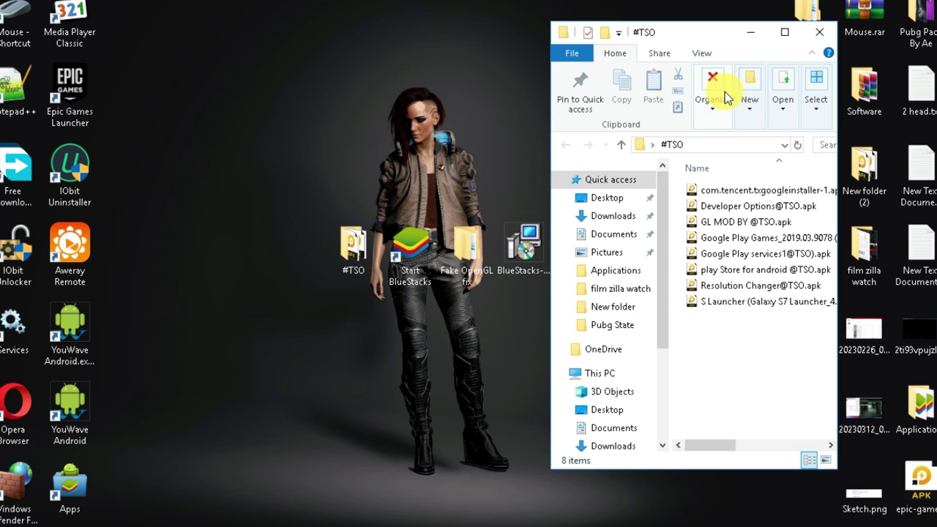
Place #TSO and BlueStacks side by side and drag the apk files onto BlueStacks.
{"action": "left_click_drag", "start_coordinate": [671, 33], "coordinate": [161, 41]}
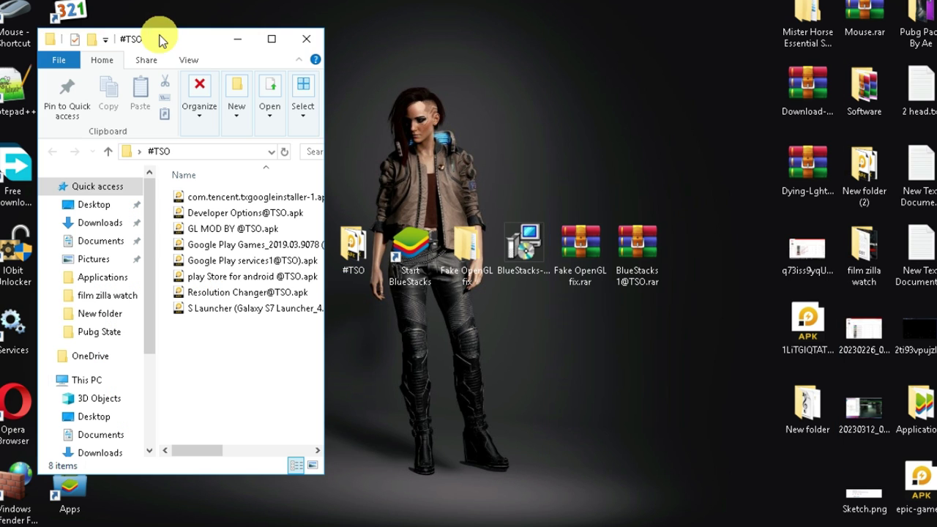
{"action": "left_click", "coordinate": [608, 511]}
{"action": "left_click_drag", "start_coordinate": [376, 31], "coordinate": [622, 48]}
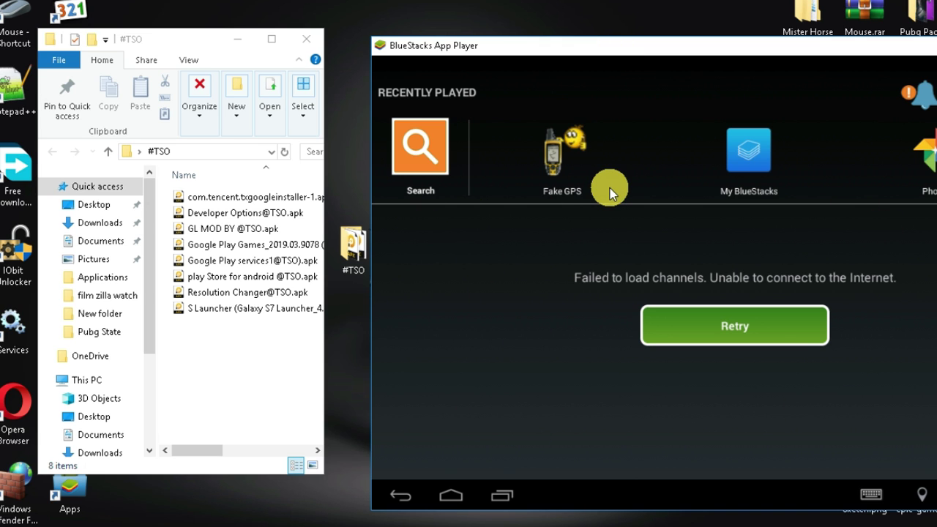
{"action": "left_click_drag", "start_coordinate": [261, 393], "coordinate": [227, 206]}
{"action": "left_click_drag", "start_coordinate": [219, 261], "coordinate": [607, 265]}
{"action": "left_click_drag", "start_coordinate": [214, 197], "coordinate": [690, 240]}
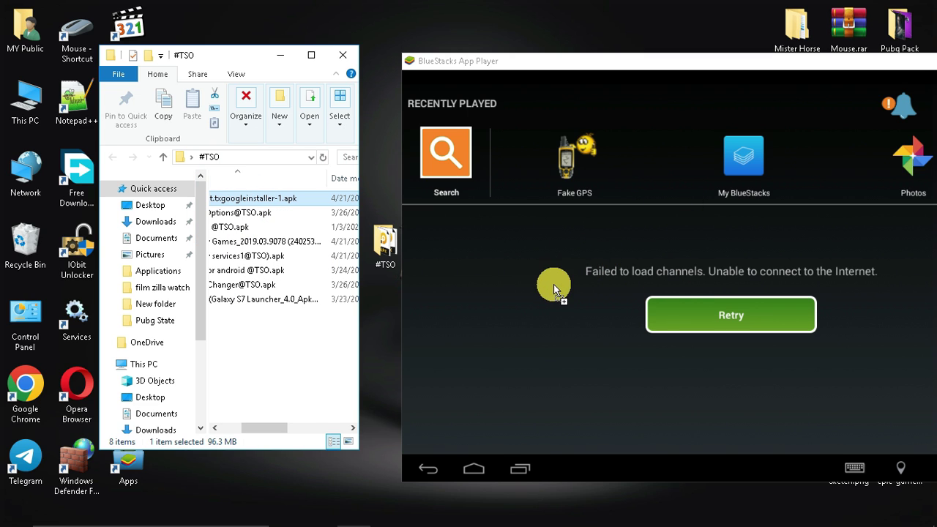
{"action": "left_click_drag", "start_coordinate": [356, 242], "coordinate": [282, 188]}
Minimize BlueStacks, shift the #TSO window right, and bring up the Start BlueStacks shortcut's actions.
{"action": "left_click_drag", "start_coordinate": [629, 58], "coordinate": [346, 61]}
{"action": "left_click", "coordinate": [701, 60]}
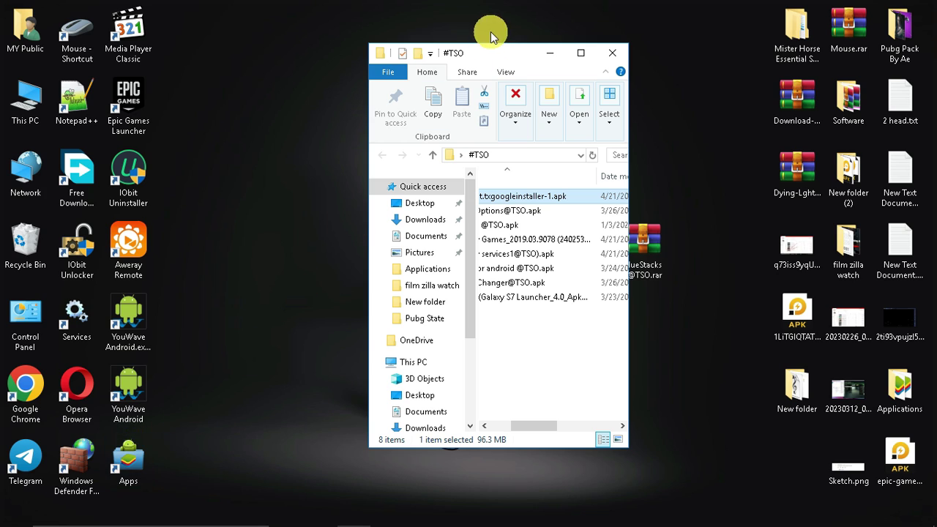
{"action": "left_click_drag", "start_coordinate": [662, 64], "coordinate": [670, 66]}
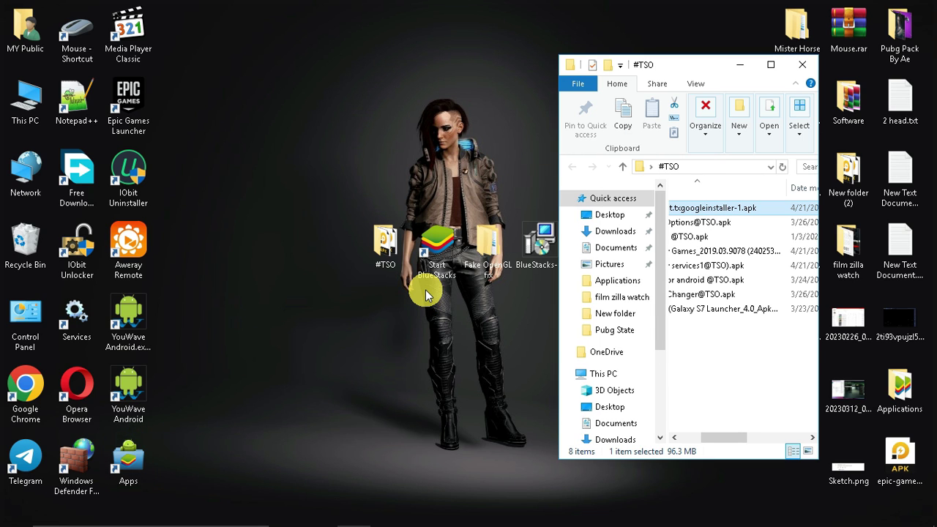
{"action": "right_click", "coordinate": [435, 265]}
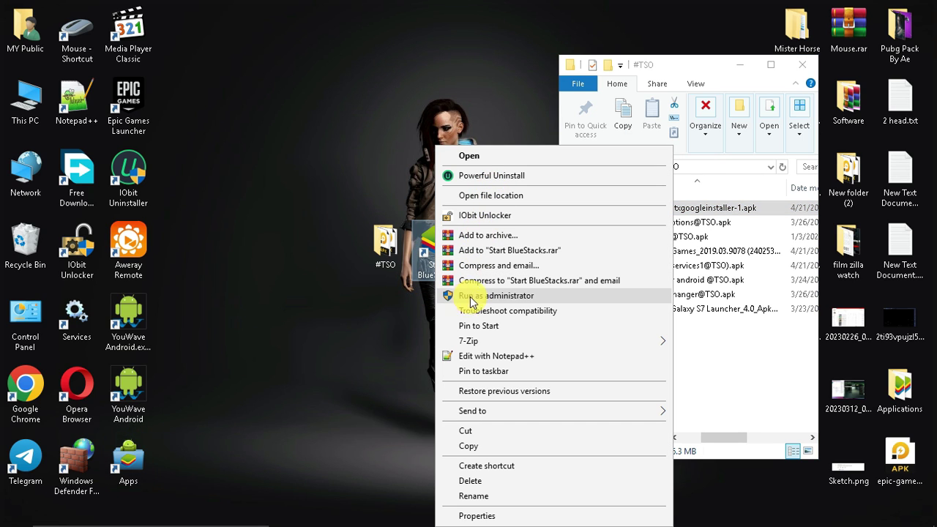
Relaunch BlueStacks as administrator and arrange it beside the #TSO folder window.
{"action": "left_click", "coordinate": [442, 298]}
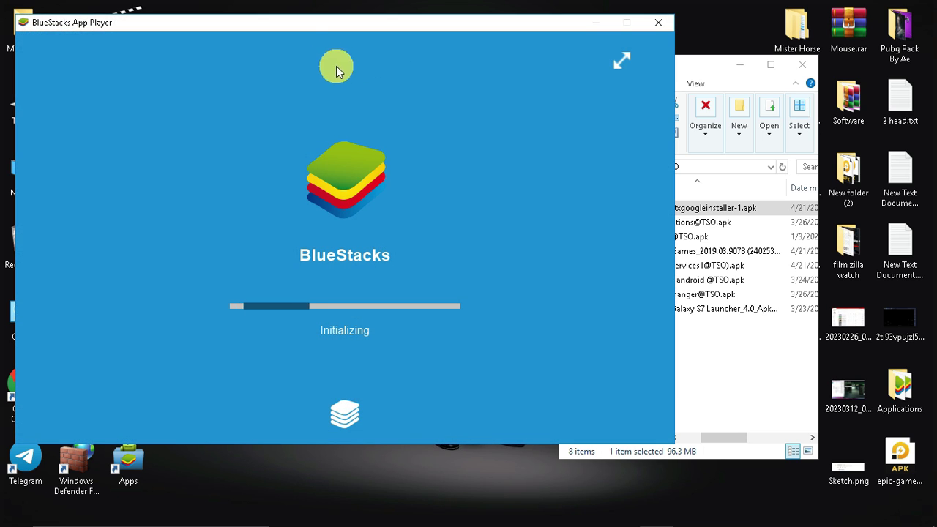
{"action": "left_click_drag", "start_coordinate": [314, 33], "coordinate": [197, 82]}
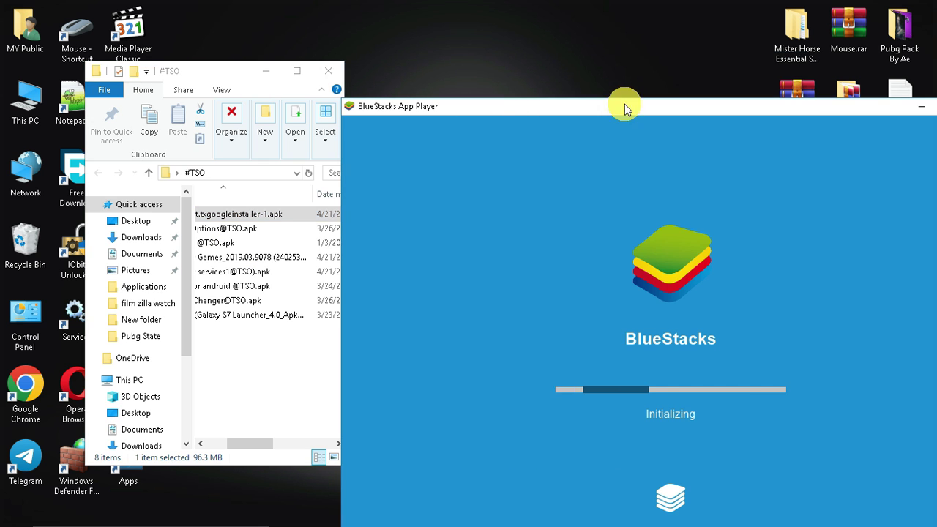
{"action": "left_click", "coordinate": [197, 443]}
{"action": "scroll", "coordinate": [216, 314], "scroll_direction": "right", "scroll_amount": 3}
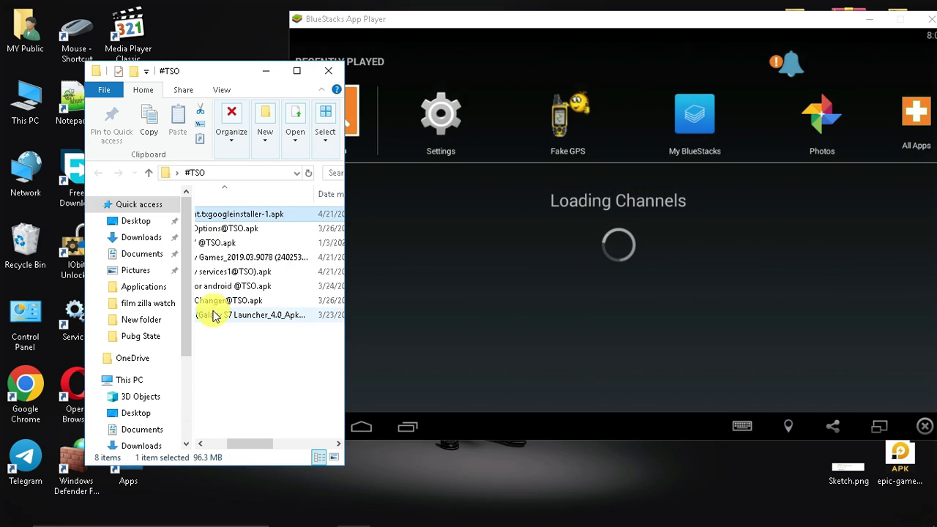
{"action": "scroll", "coordinate": [230, 439], "scroll_direction": "left", "scroll_amount": 3}
{"action": "left_click_drag", "start_coordinate": [296, 377], "coordinate": [429, 219]}
{"action": "left_click", "coordinate": [244, 218]}
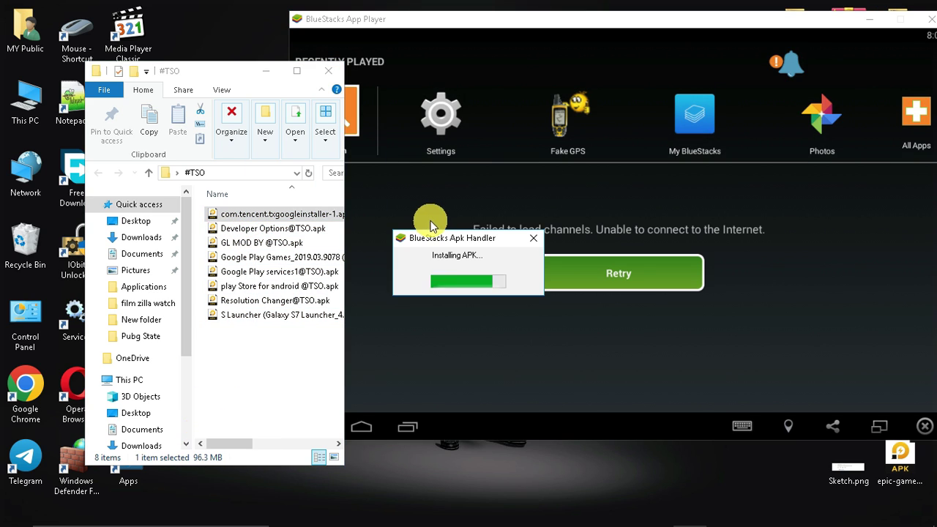
Install the GL MOD, Play Games, Play services, Play Store, Resolution Changer and S Launcher APKs.
{"action": "left_click_drag", "start_coordinate": [304, 243], "coordinate": [410, 226]}
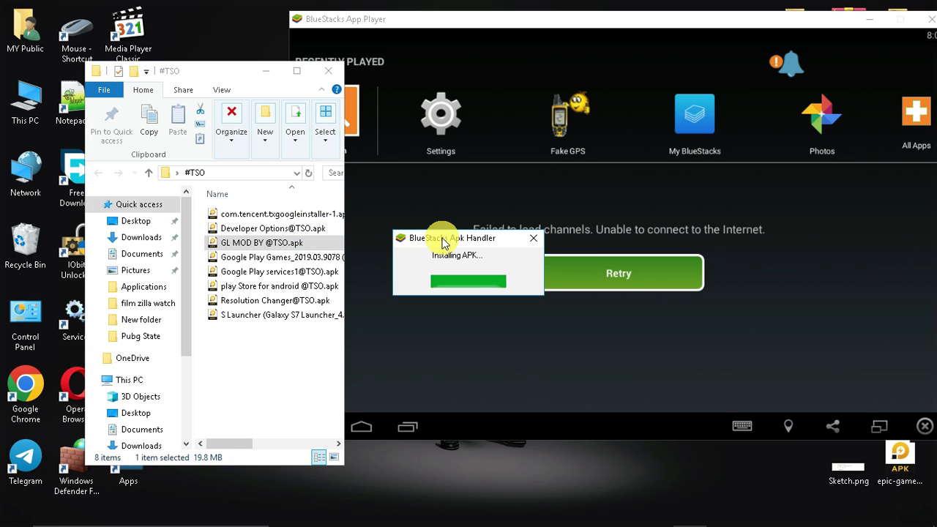
{"action": "left_click_drag", "start_coordinate": [246, 260], "coordinate": [439, 251]}
{"action": "left_click_drag", "start_coordinate": [272, 277], "coordinate": [445, 268]}
{"action": "left_click", "coordinate": [262, 285]}
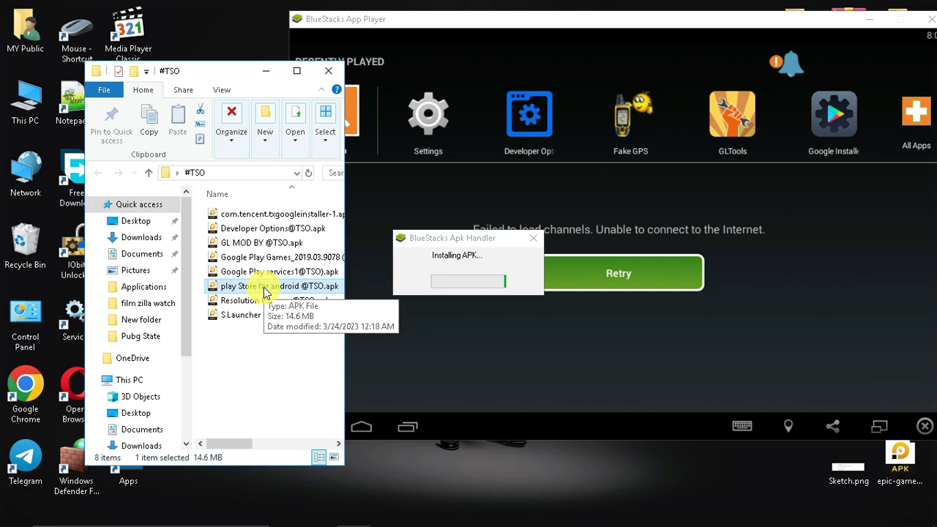
{"action": "left_click_drag", "start_coordinate": [261, 284], "coordinate": [424, 249]}
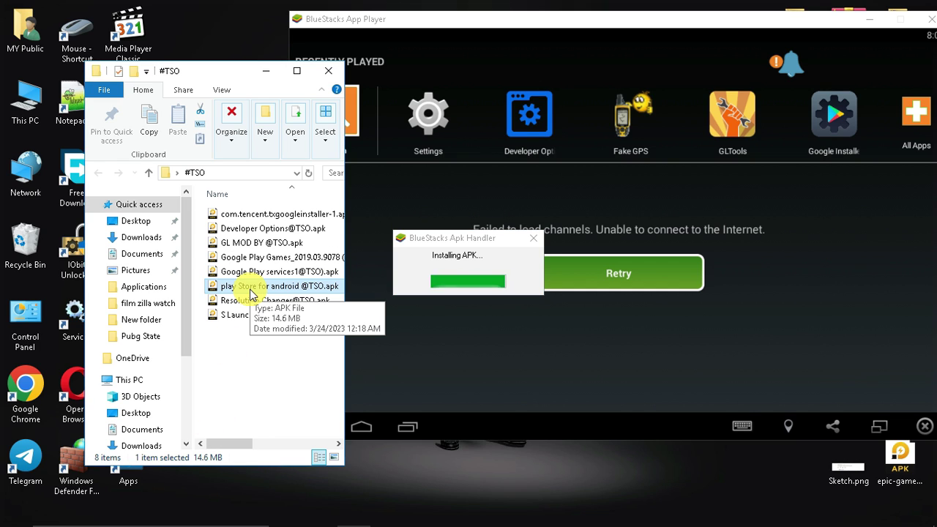
{"action": "left_click_drag", "start_coordinate": [250, 299], "coordinate": [445, 271]}
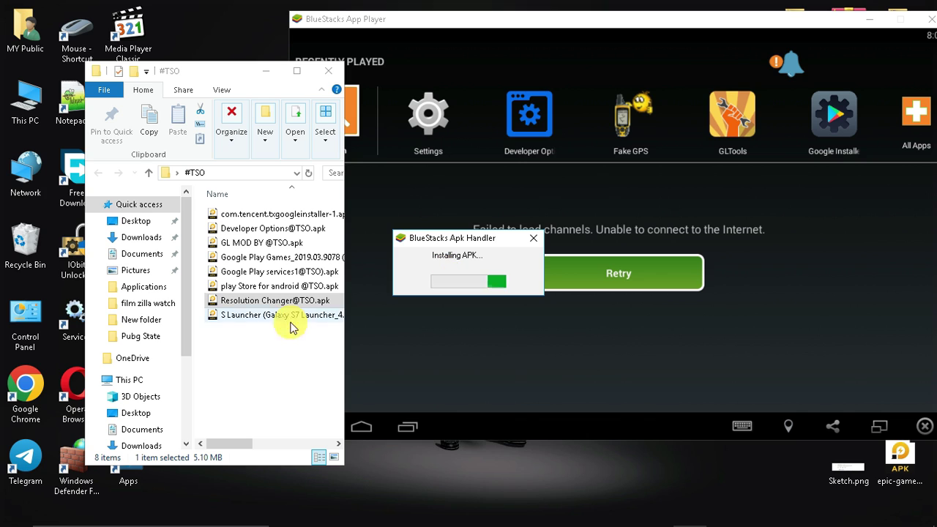
{"action": "left_click_drag", "start_coordinate": [247, 315], "coordinate": [446, 314]}
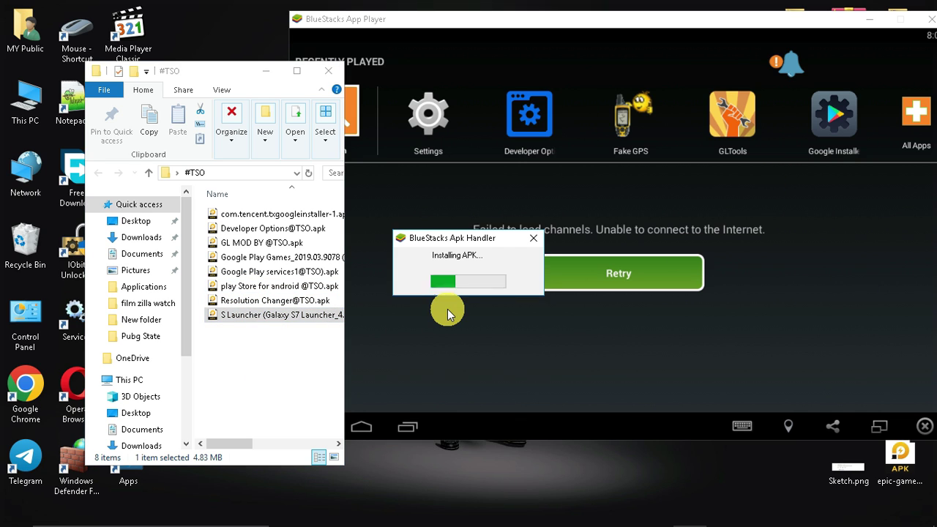
{"action": "left_click", "coordinate": [331, 77]}
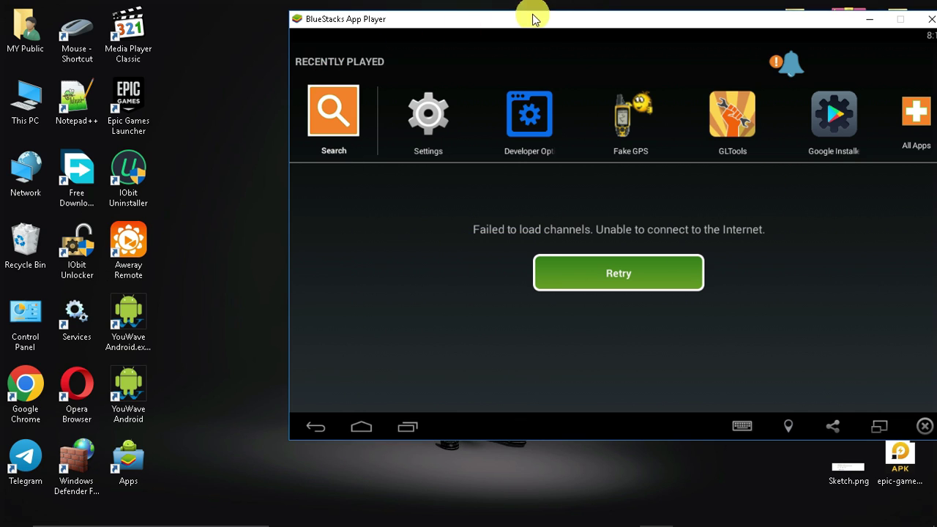
Choose S Launcher in the Select a home app prompt and set it to Always.
{"action": "left_click_drag", "start_coordinate": [581, 16], "coordinate": [443, 42]}
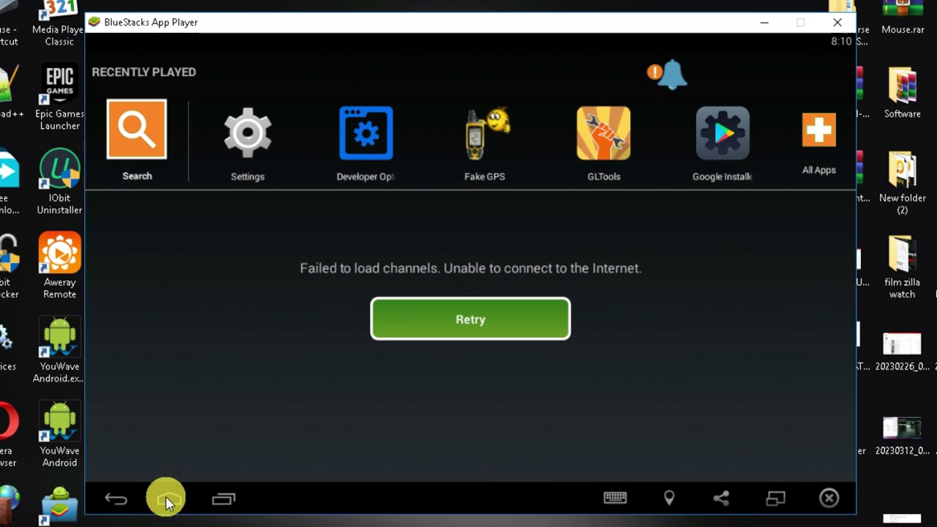
{"action": "left_click", "coordinate": [169, 503]}
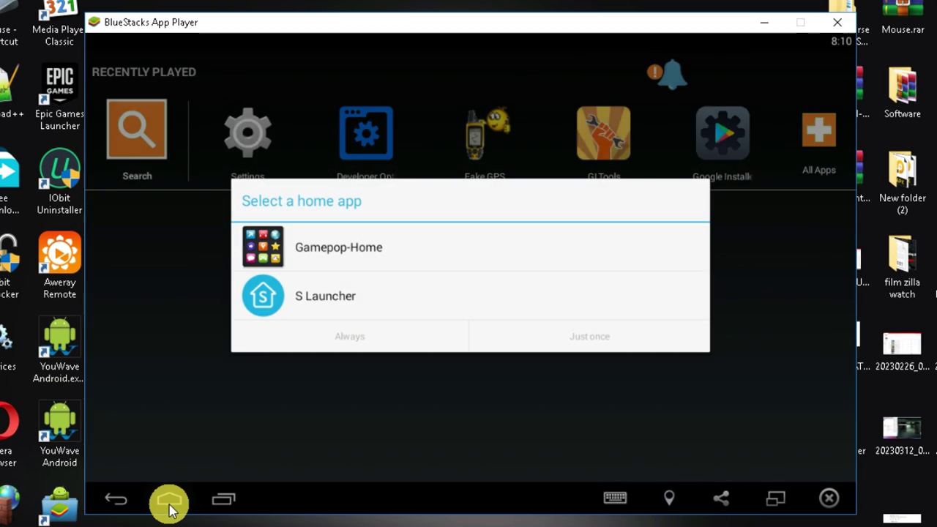
{"action": "left_click", "coordinate": [521, 307]}
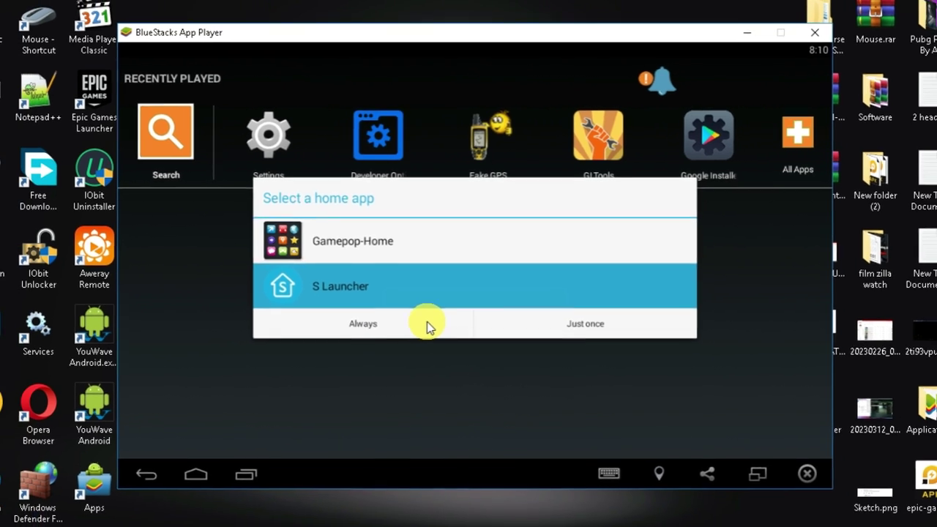
{"action": "left_click", "coordinate": [418, 334]}
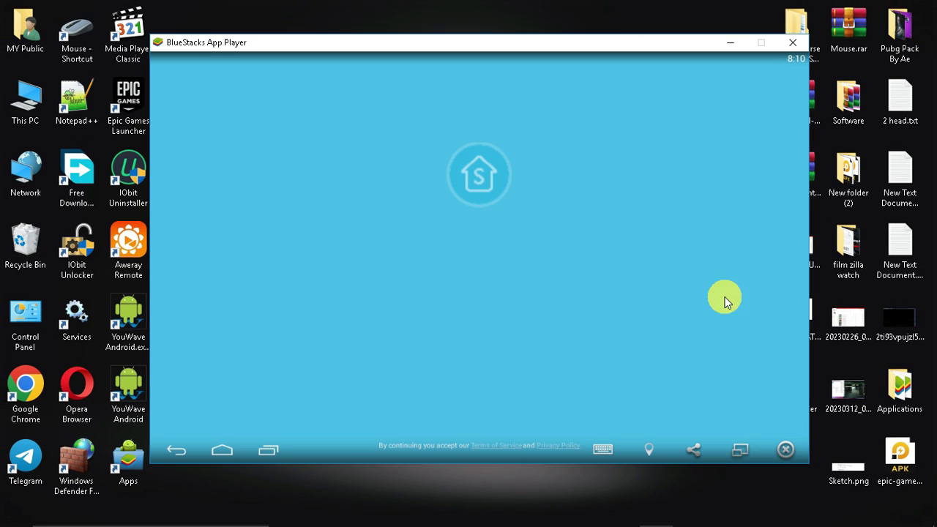
Get past the S Launcher welcome screen and back to the home screen.
{"action": "left_click", "coordinate": [484, 372]}
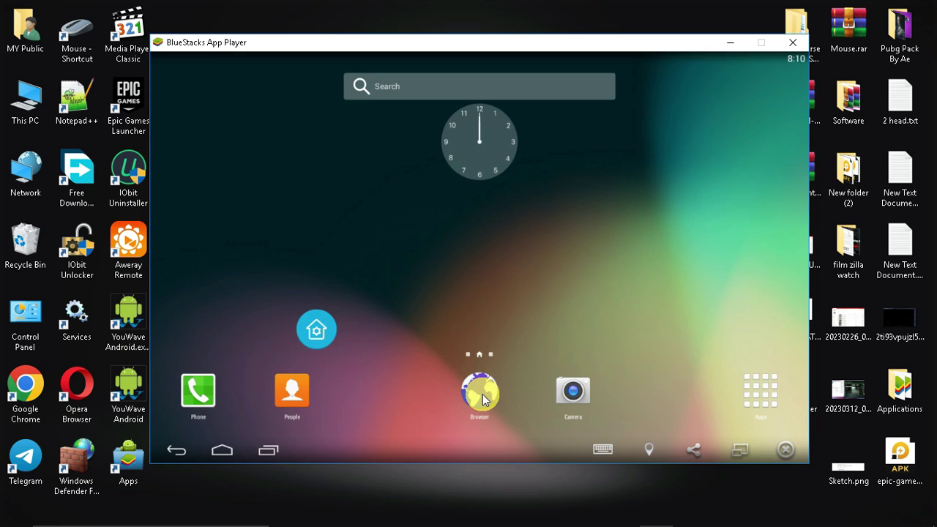
{"action": "left_click", "coordinate": [480, 390]}
{"action": "left_click", "coordinate": [228, 448]}
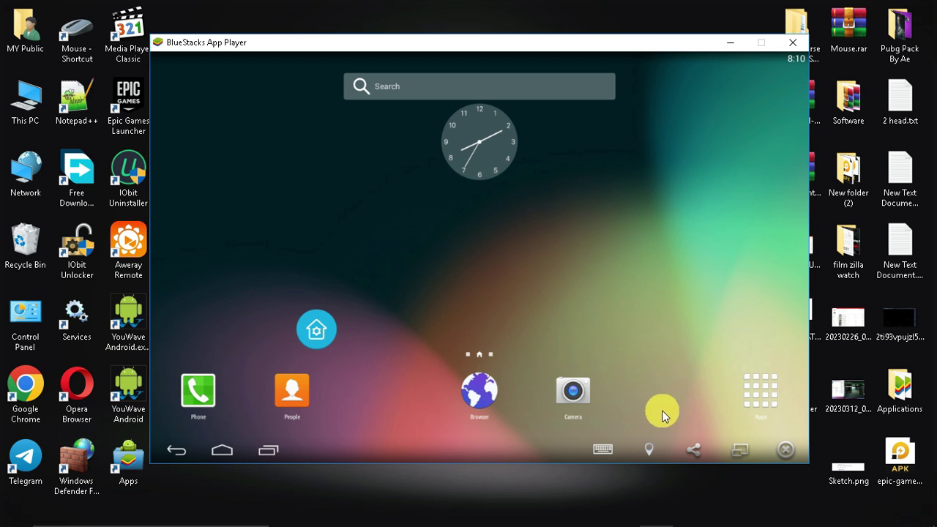
Update Google Service via Google Installer from the app list and confirm the reboot notice.
{"action": "left_click", "coordinate": [761, 390]}
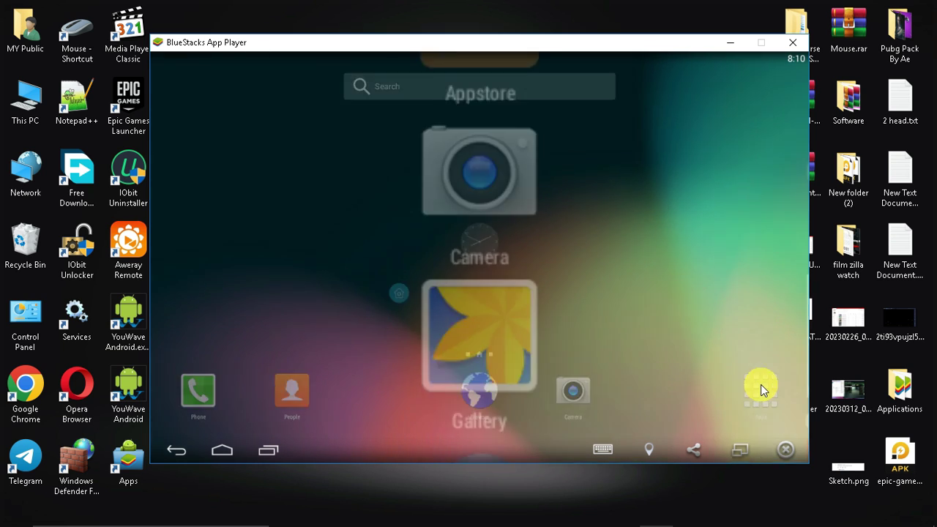
{"action": "left_click_drag", "start_coordinate": [619, 272], "coordinate": [542, 313]}
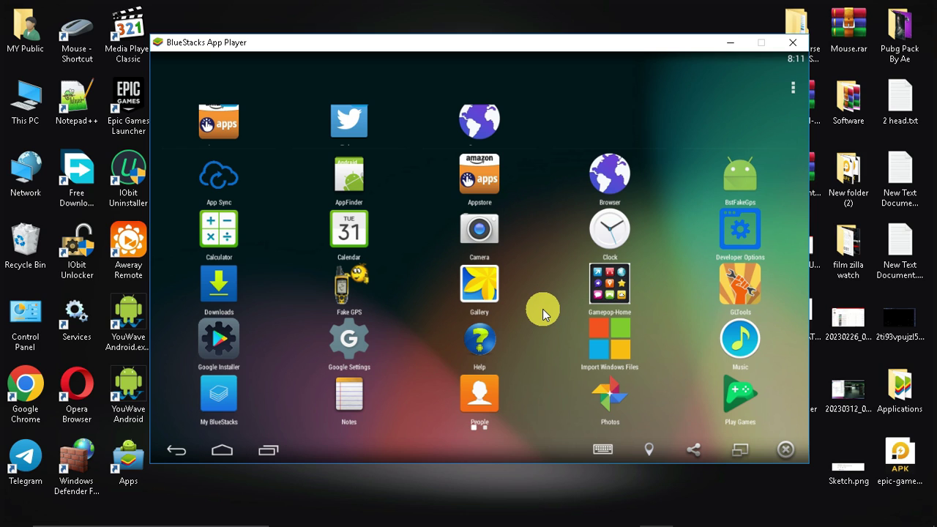
{"action": "left_click", "coordinate": [221, 349]}
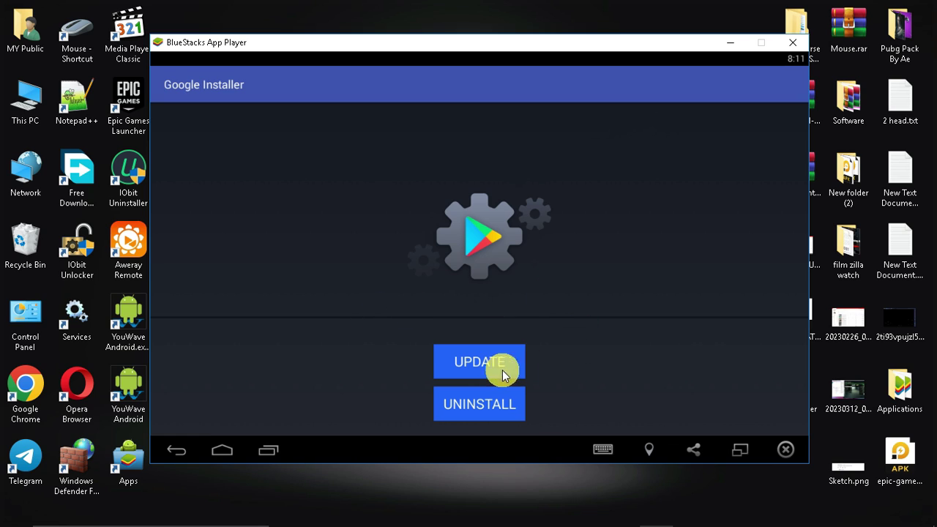
{"action": "left_click", "coordinate": [502, 375]}
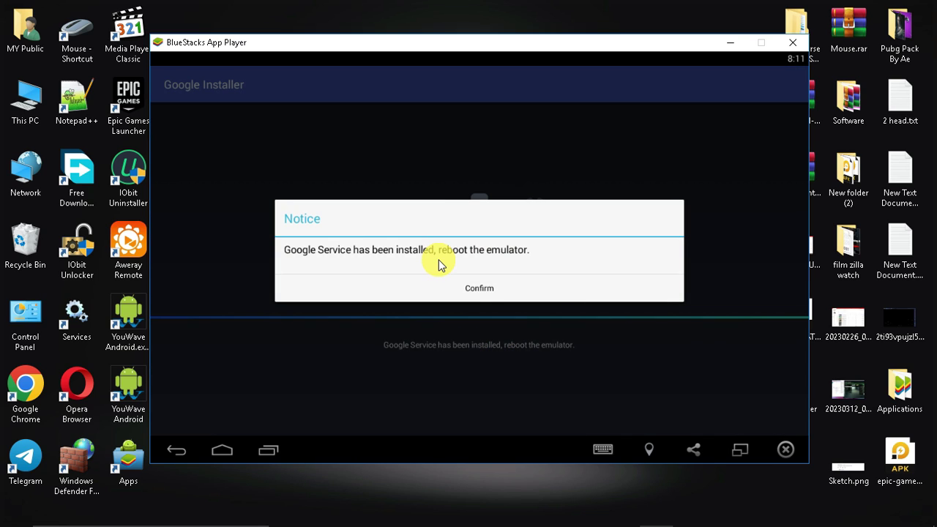
{"action": "left_click", "coordinate": [473, 288]}
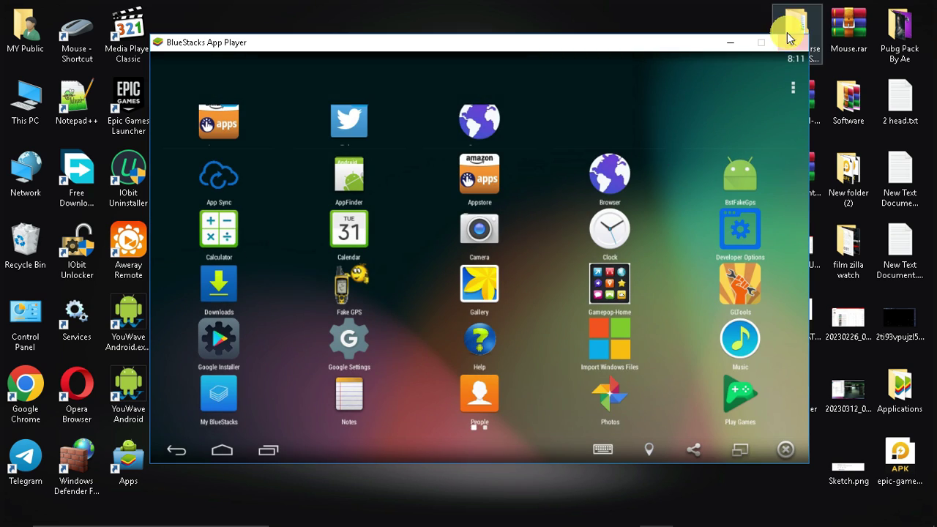
{"action": "left_click", "coordinate": [792, 42]}
End the leftover BlueStacks processes in Task Manager.
{"action": "key", "text": "ctrl+shift+Escape"}
{"action": "left_click", "coordinate": [481, 278]}
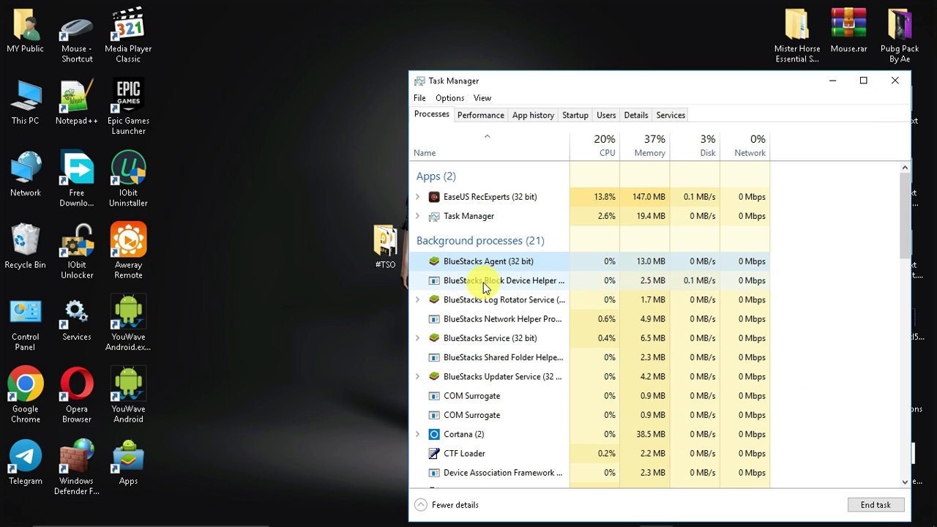
{"action": "right_click", "coordinate": [502, 241]}
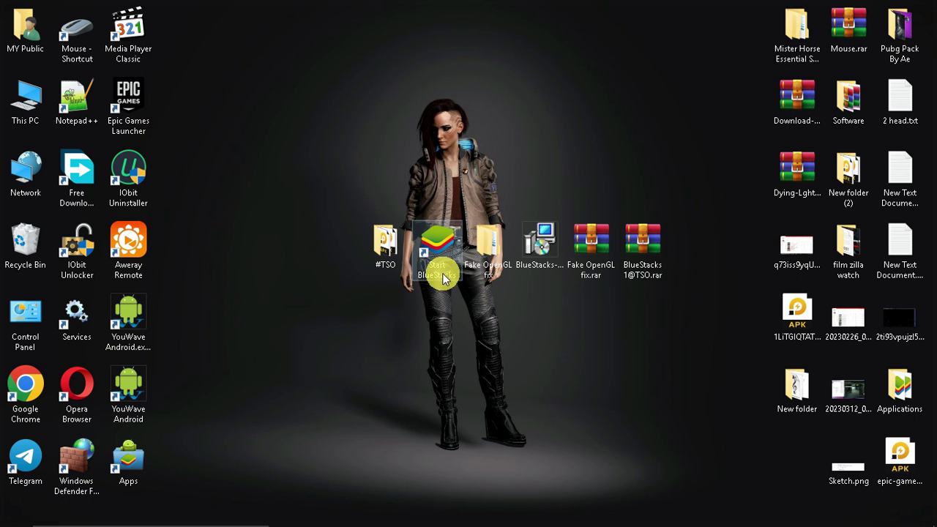
Relaunch BlueStacks and confirm in Google Installer that Google Service is already installed.
{"action": "double_click", "coordinate": [439, 265]}
{"action": "left_click_drag", "start_coordinate": [314, 23], "coordinate": [465, 55]}
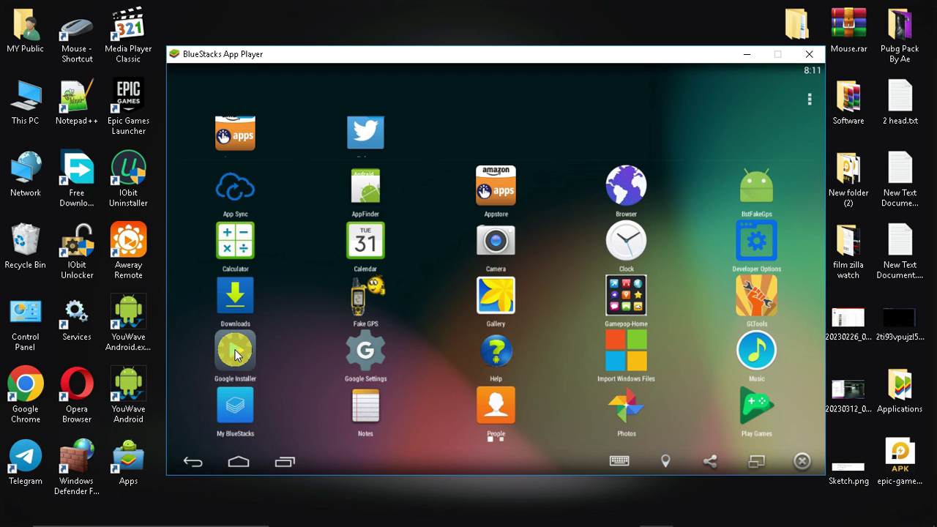
{"action": "left_click", "coordinate": [234, 350]}
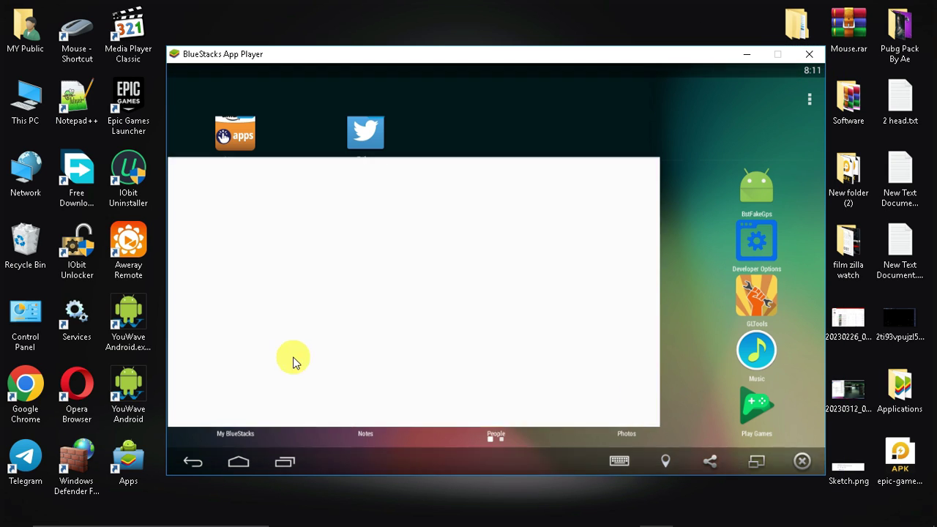
{"action": "left_click", "coordinate": [484, 374]}
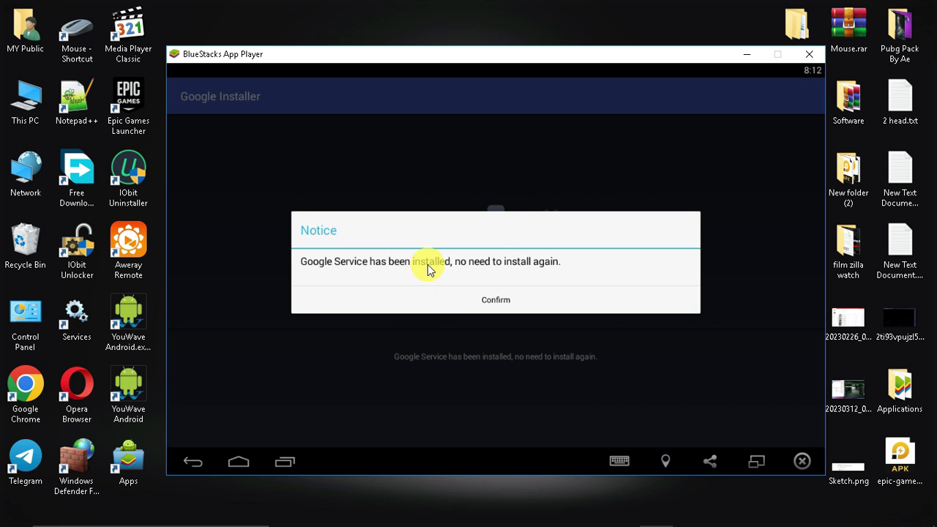
{"action": "left_click", "coordinate": [472, 303]}
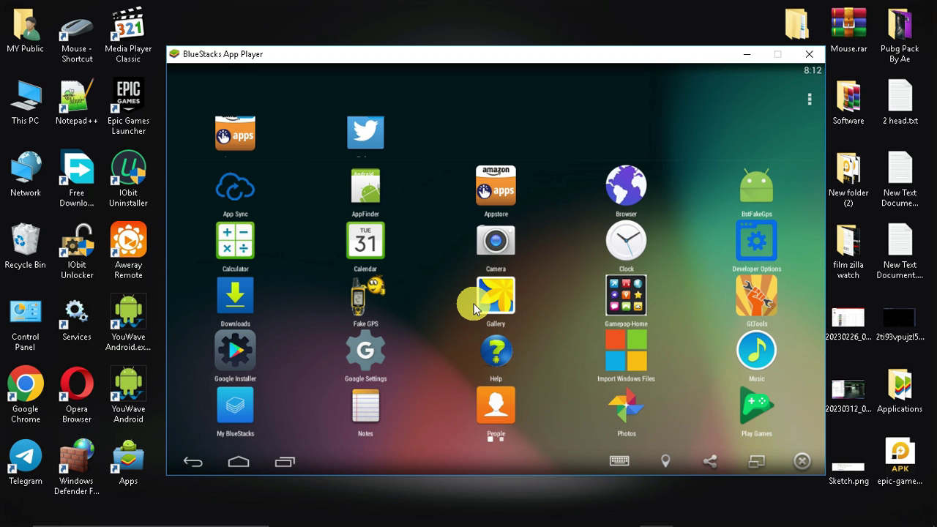
Find Play Store in the app drawer and sign in with an existing Google account.
{"action": "left_click_drag", "start_coordinate": [478, 318], "coordinate": [439, 299]}
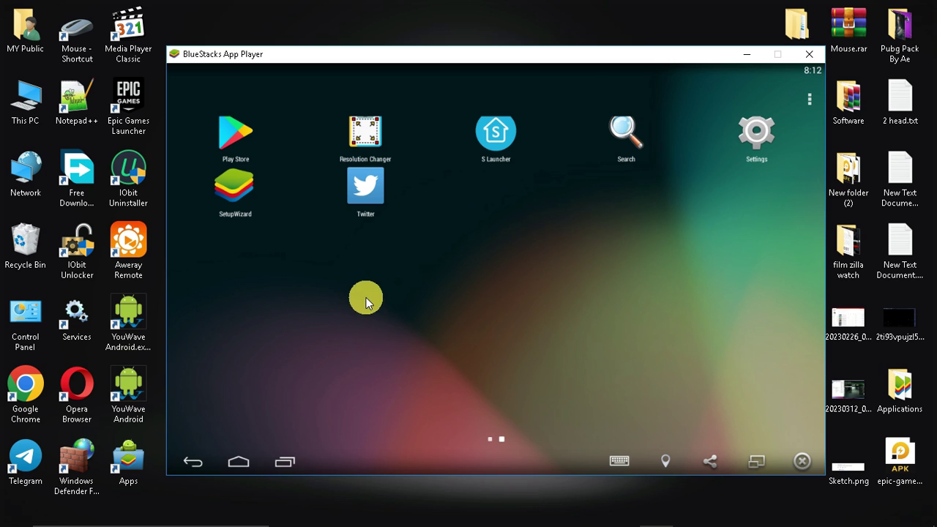
{"action": "mouse_move", "coordinate": [366, 299]}
{"action": "left_mouse_down"}
{"action": "mouse_move", "coordinate": [736, 289]}
{"action": "mouse_move", "coordinate": [366, 293]}
{"action": "left_mouse_up"}
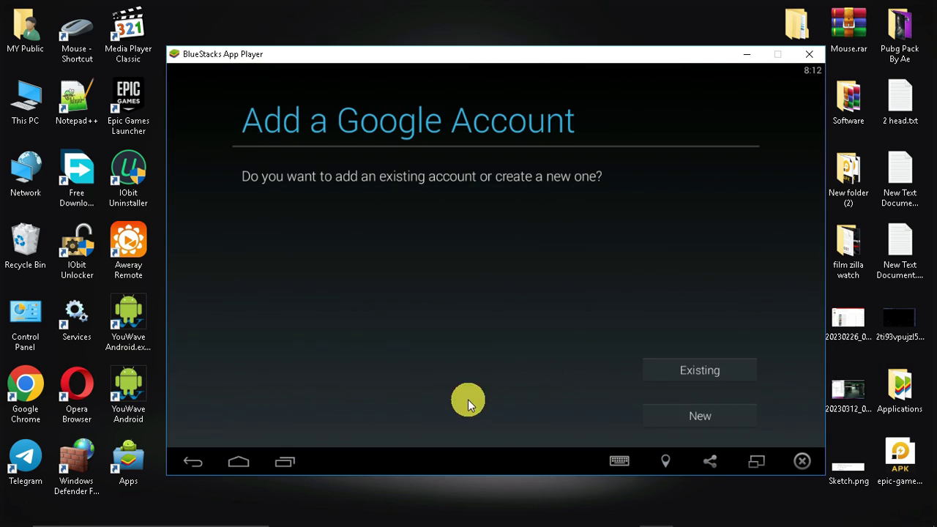
{"action": "left_click", "coordinate": [685, 369]}
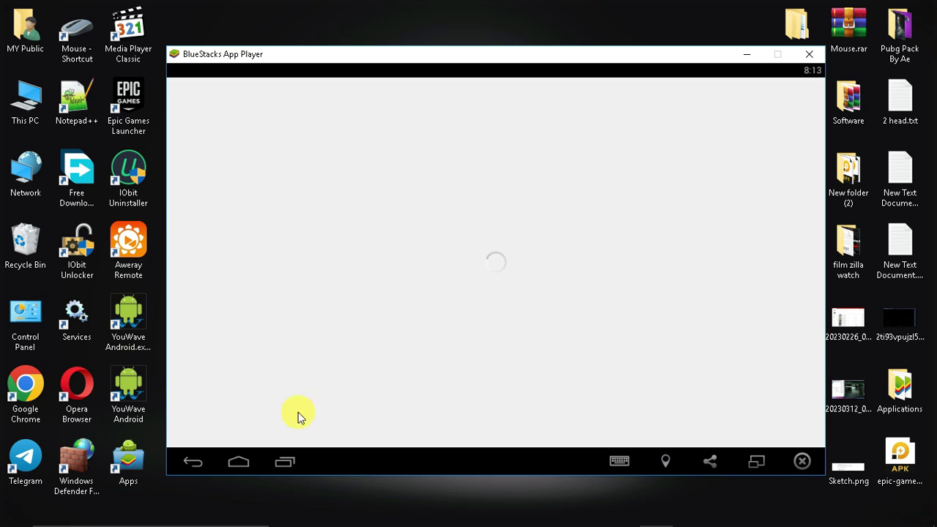
Relaunch Play Store from the home screen and open its search box.
{"action": "left_click", "coordinate": [285, 464]}
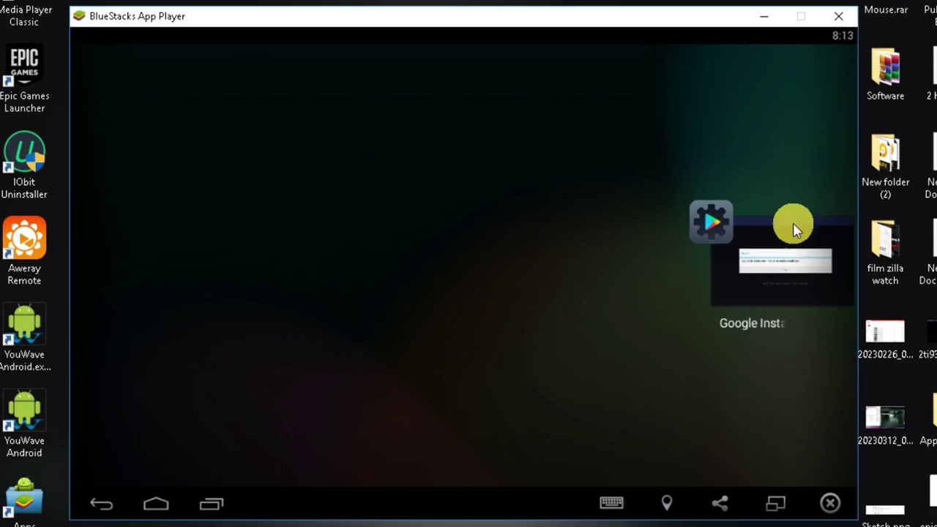
{"action": "left_click", "coordinate": [584, 254]}
{"action": "left_click", "coordinate": [158, 121]}
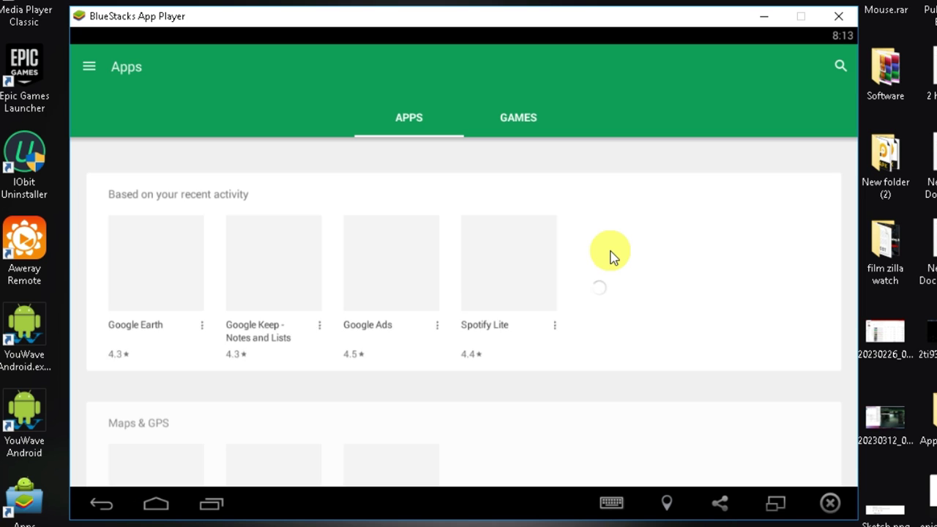
{"action": "left_click_drag", "start_coordinate": [508, 330], "coordinate": [523, 247]}
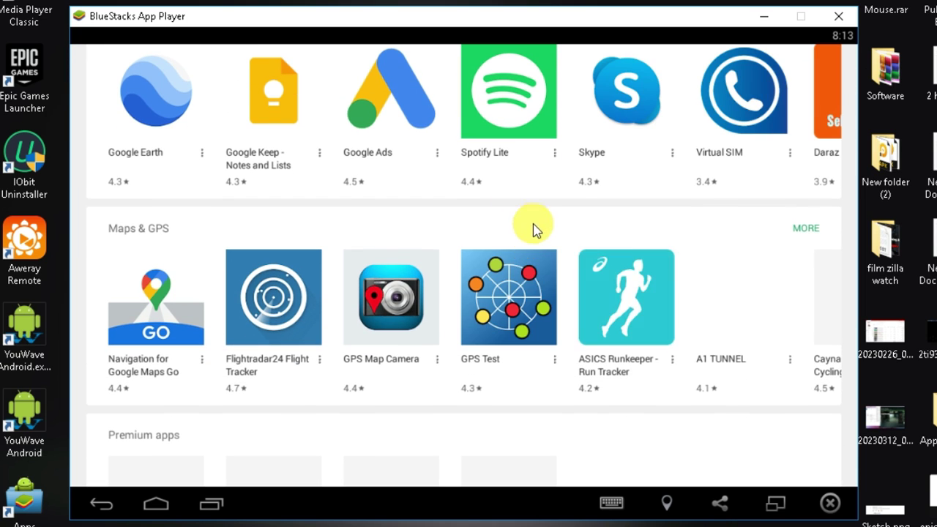
{"action": "scroll", "coordinate": [533, 227], "scroll_direction": "up", "scroll_amount": 3}
{"action": "left_click", "coordinate": [837, 63]}
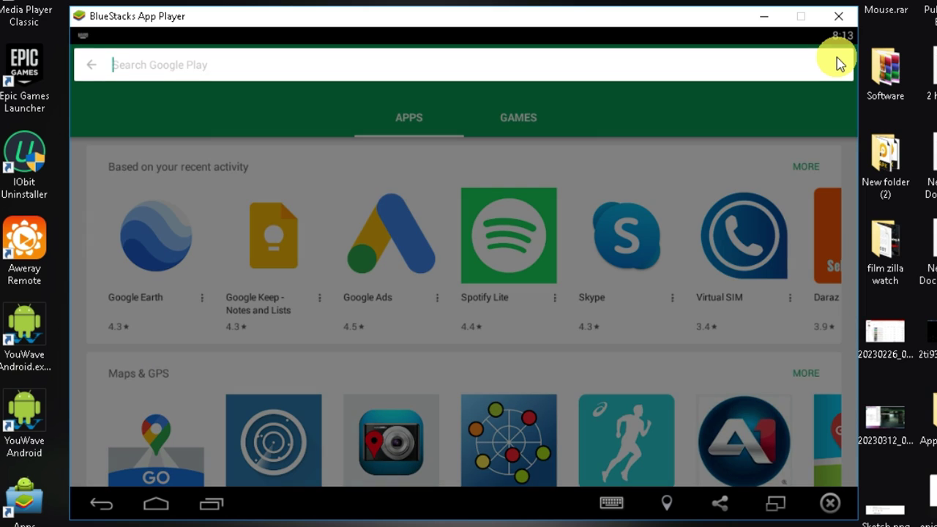
Search for free fire, start installing Free Fire, then cancel its large download.
{"action": "type", "text": "free"}
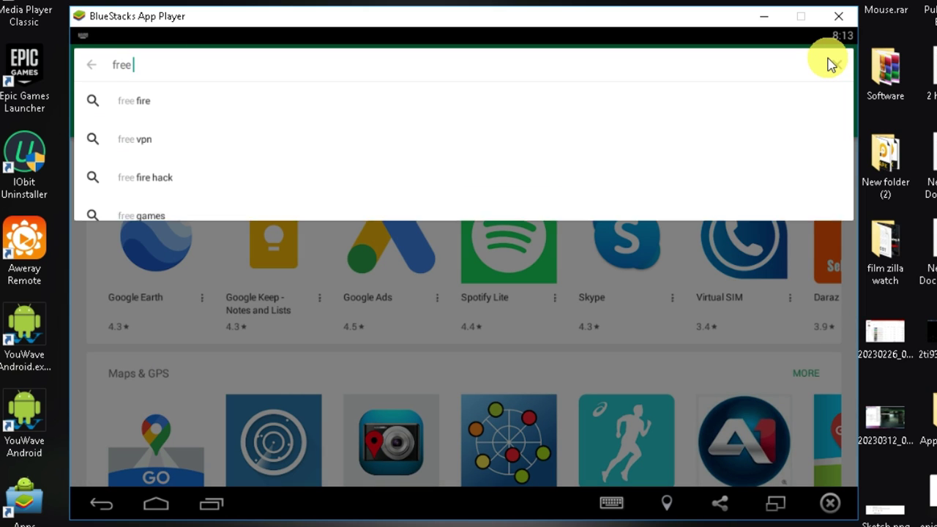
{"action": "type", "text": " f"}
{"action": "left_click", "coordinate": [219, 100]}
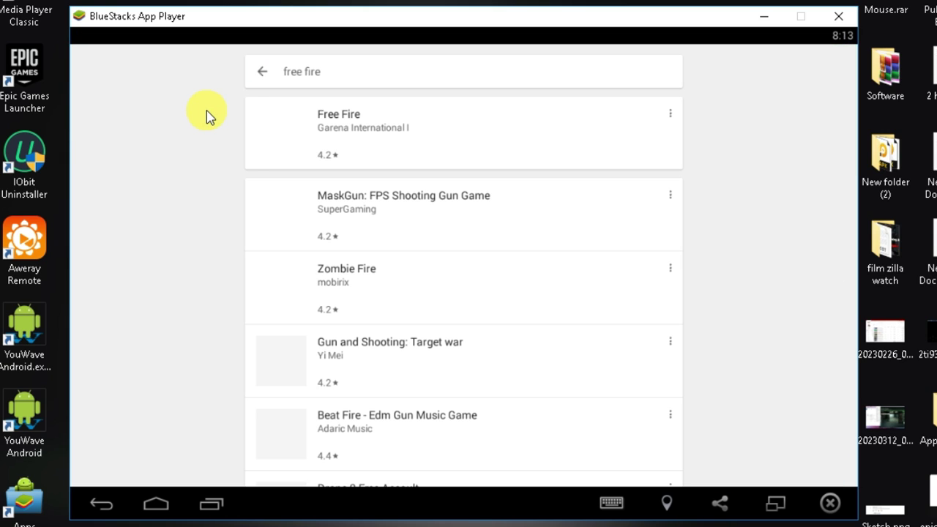
{"action": "left_click", "coordinate": [458, 142]}
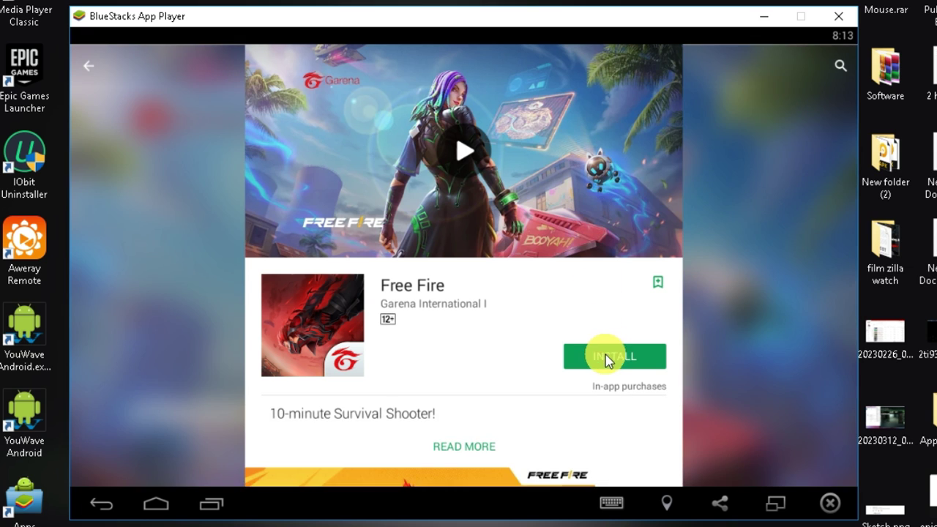
{"action": "left_click", "coordinate": [604, 359]}
{"action": "left_click", "coordinate": [617, 372]}
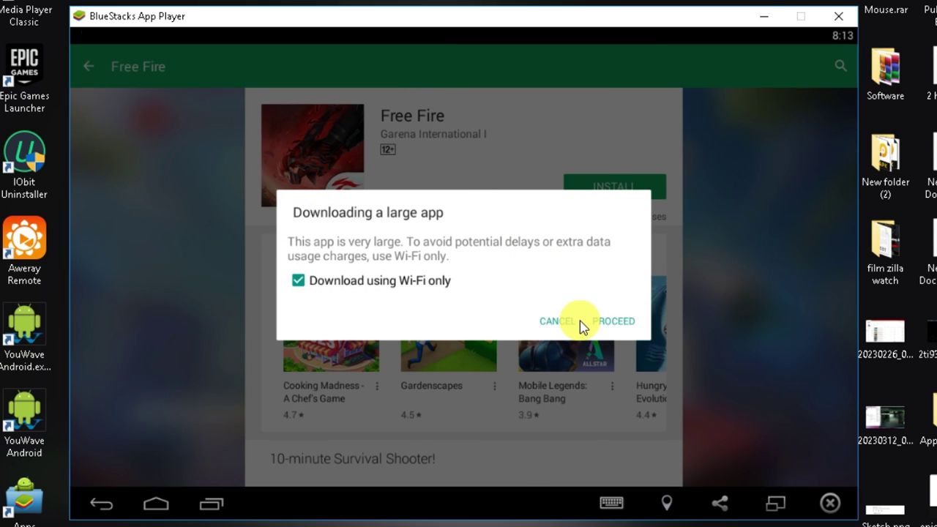
{"action": "left_click", "coordinate": [609, 320]}
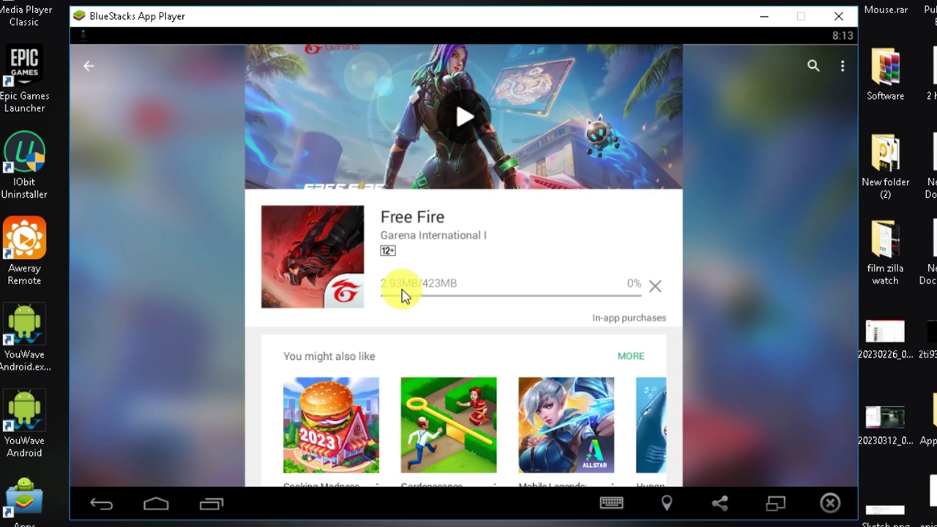
{"action": "left_click", "coordinate": [655, 287]}
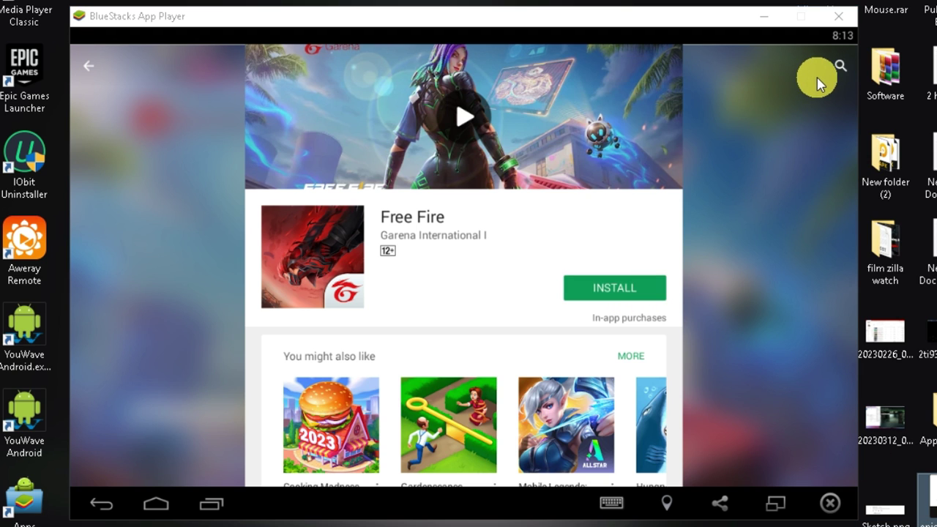
Search Google Play for subway surfers and scroll through the results.
{"action": "left_click", "coordinate": [842, 64]}
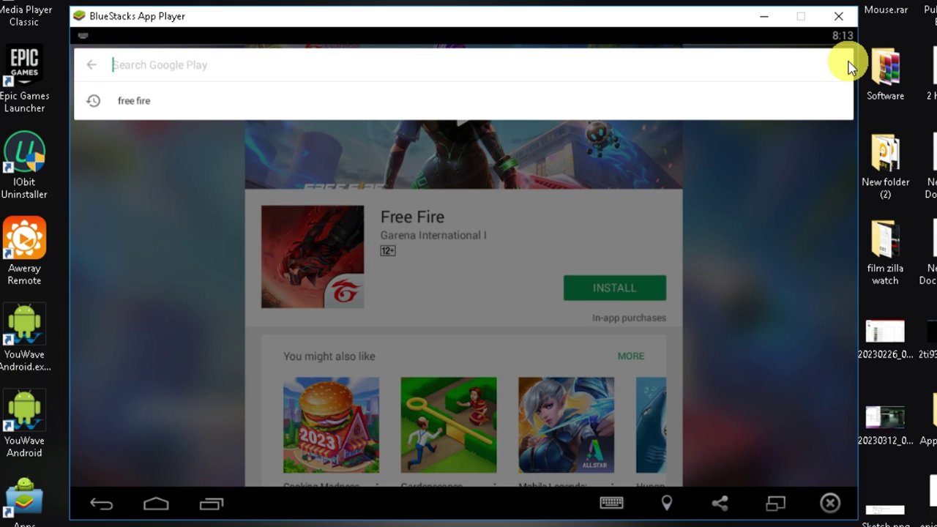
{"action": "type", "text": "su"}
{"action": "left_click", "coordinate": [175, 102]}
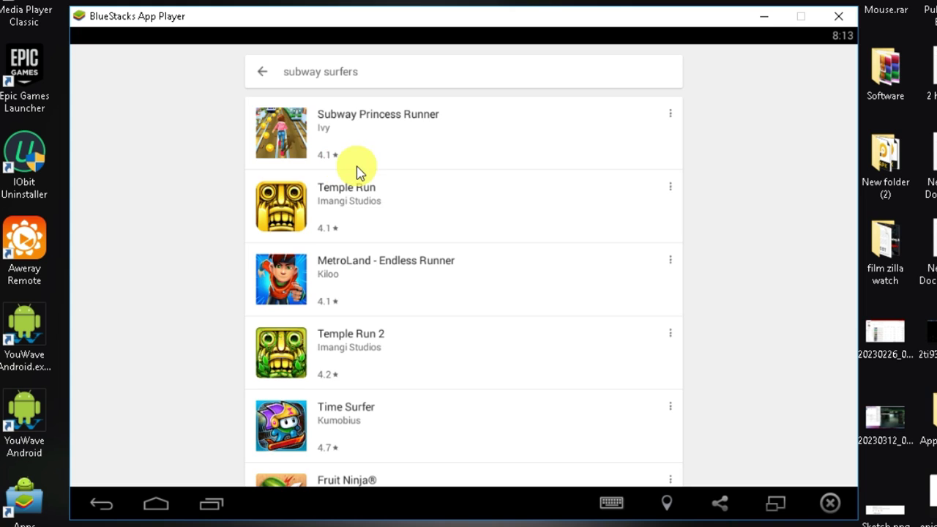
{"action": "scroll", "coordinate": [430, 235], "scroll_direction": "down", "scroll_amount": 1}
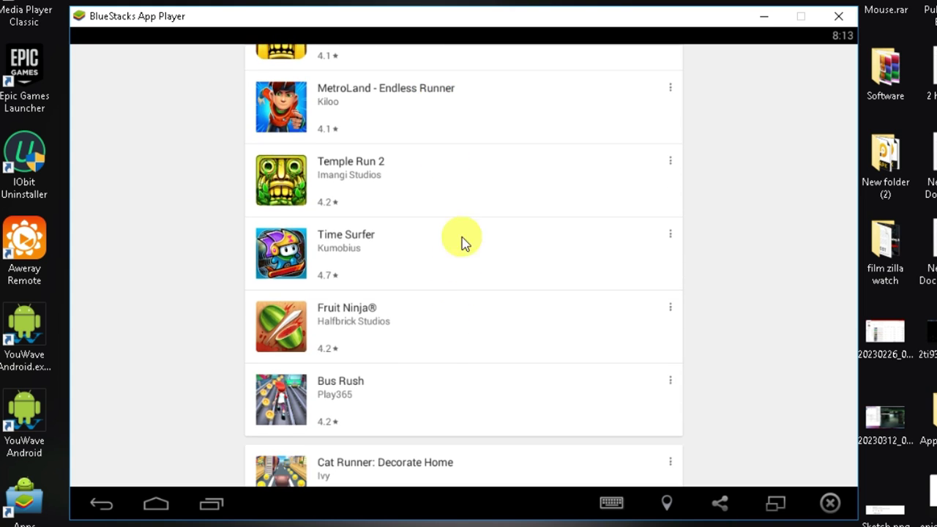
{"action": "scroll", "coordinate": [462, 242], "scroll_direction": "down", "scroll_amount": 3}
{"action": "scroll", "coordinate": [538, 388], "scroll_direction": "up", "scroll_amount": 5}
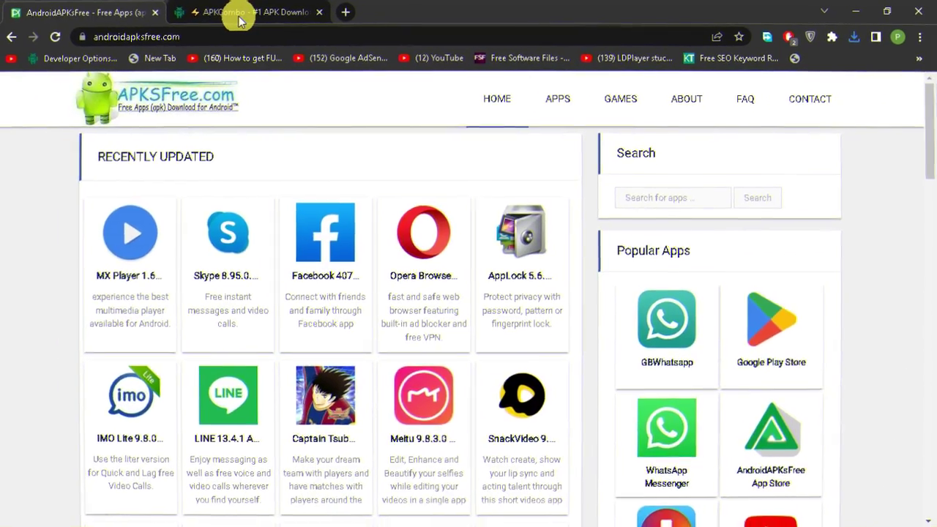
On the APKCombo tab, search subway surfers and open SYBO Games' Subway Surfers 3.9.0 page.
{"action": "left_click", "coordinate": [199, 21]}
{"action": "left_click", "coordinate": [117, 13]}
{"action": "left_click", "coordinate": [276, 22]}
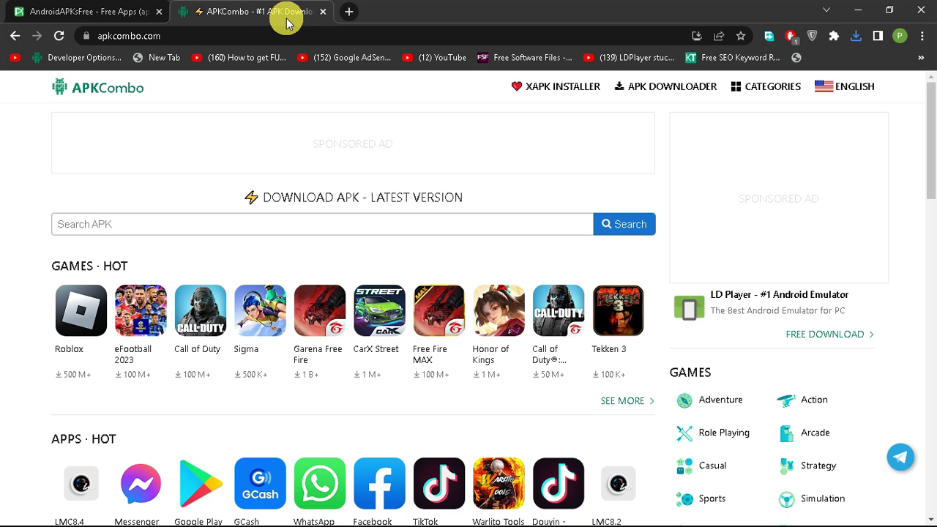
{"action": "left_click", "coordinate": [199, 38]}
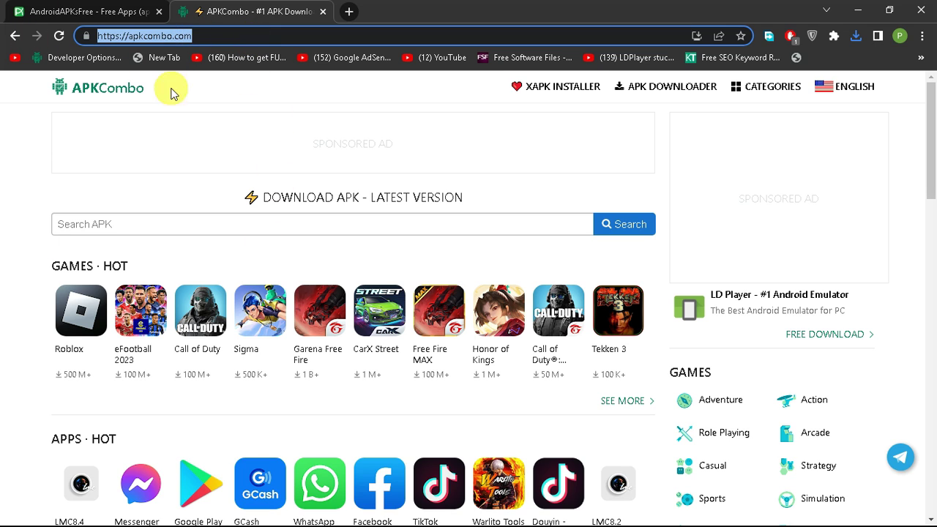
{"action": "key", "text": "ctrl+shift+Tab"}
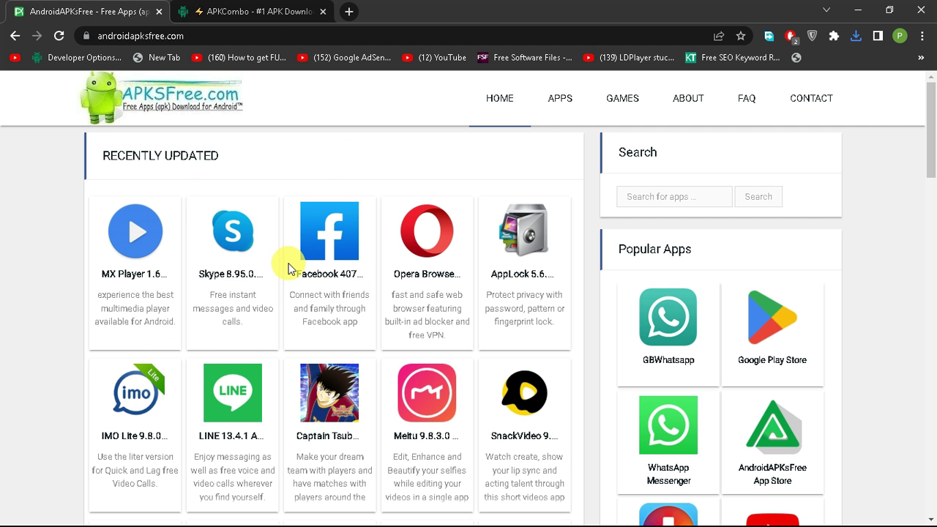
{"action": "key", "text": "ctrl+Tab"}
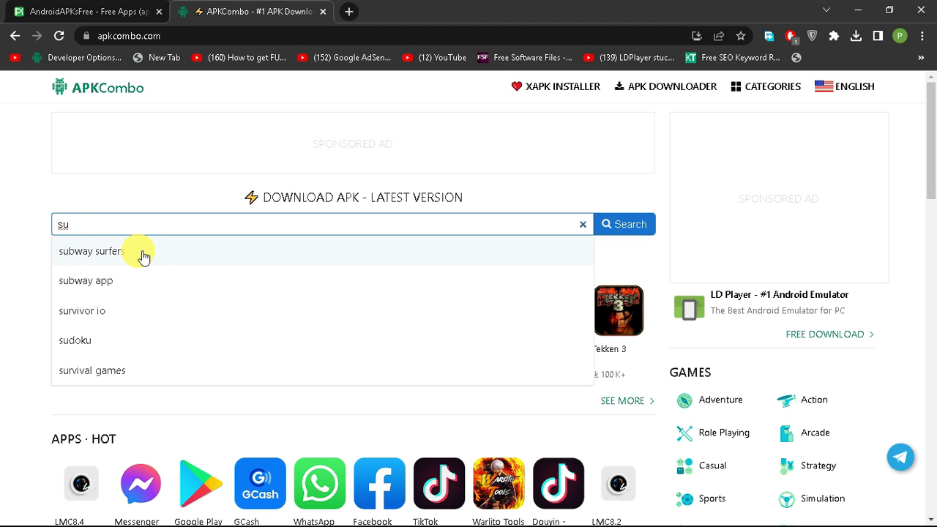
{"action": "left_click", "coordinate": [95, 253]}
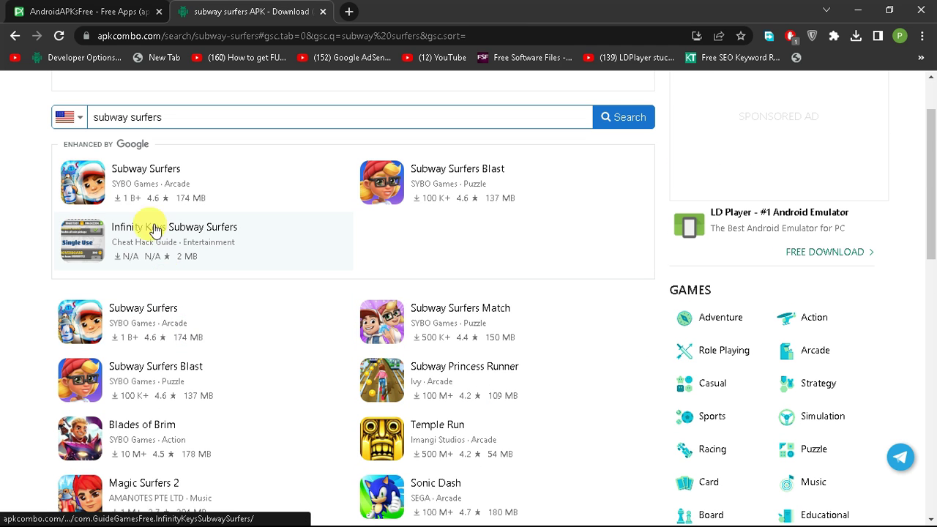
{"action": "left_click", "coordinate": [150, 174]}
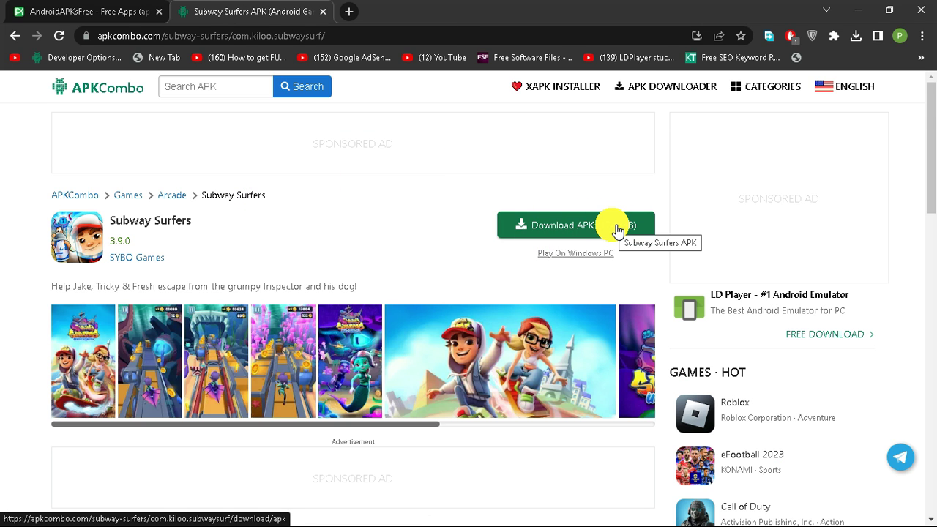
Scroll to Old Versions and expand the full list of older Subway Surfers releases.
{"action": "scroll", "coordinate": [413, 308], "scroll_direction": "down", "scroll_amount": 5}
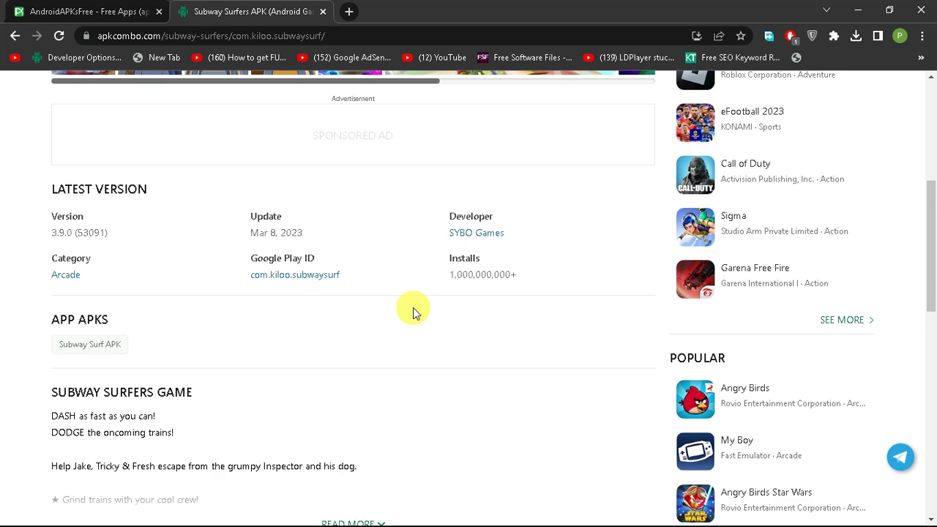
{"action": "scroll", "coordinate": [411, 314], "scroll_direction": "down", "scroll_amount": 7}
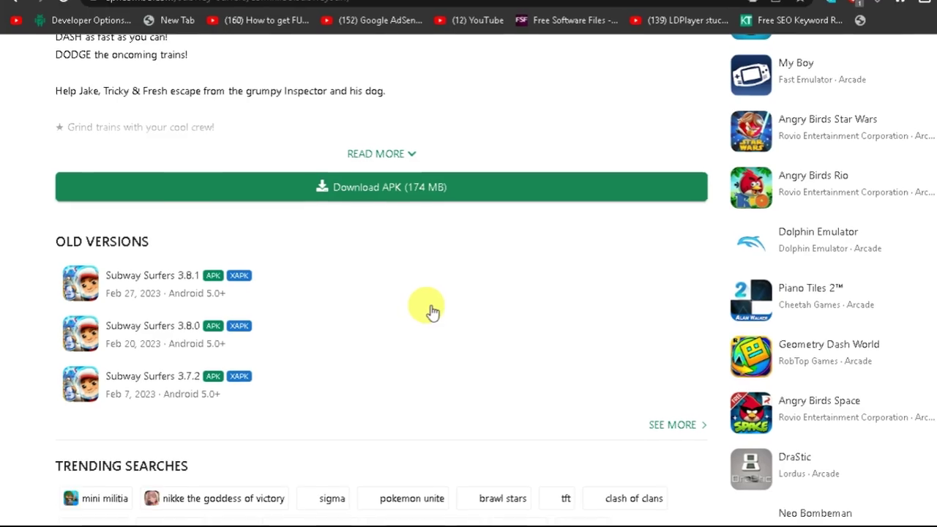
{"action": "left_click", "coordinate": [790, 245]}
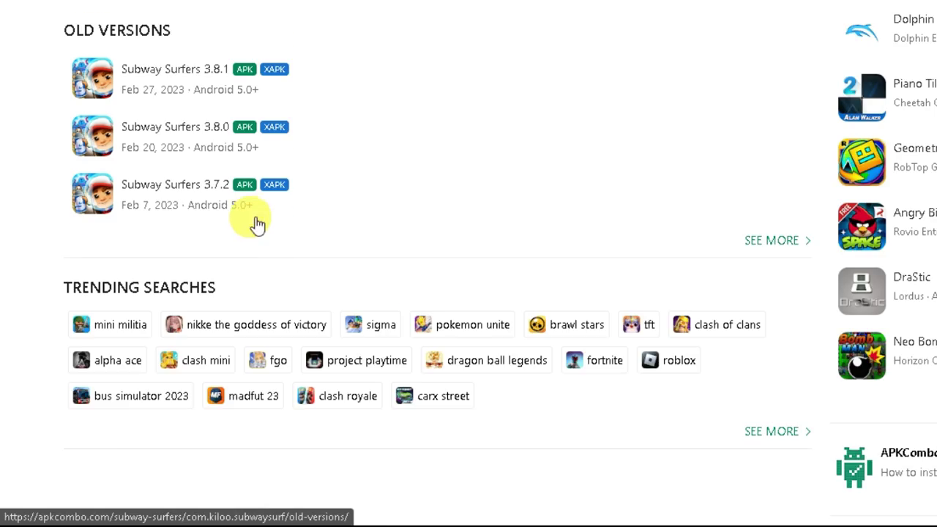
{"action": "left_click_drag", "start_coordinate": [195, 272], "coordinate": [272, 271]}
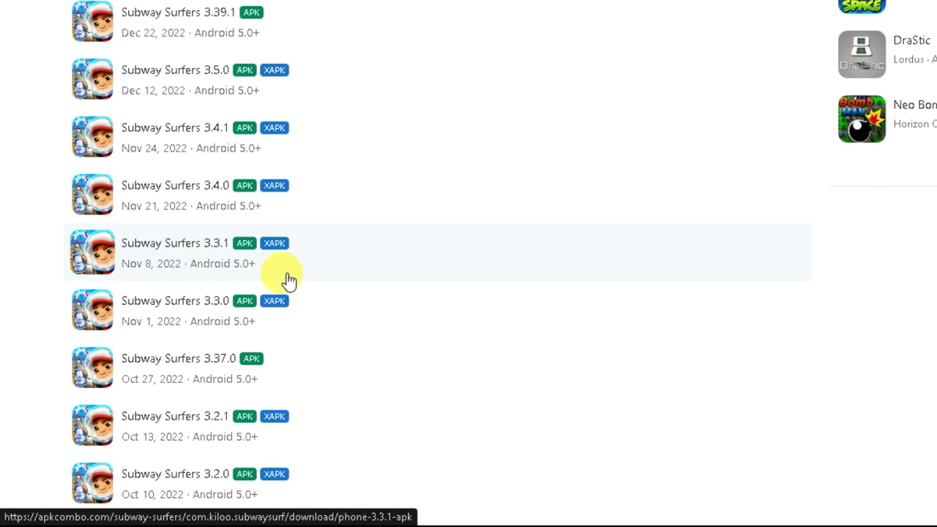
{"action": "scroll", "coordinate": [330, 291], "scroll_direction": "down", "scroll_amount": 5}
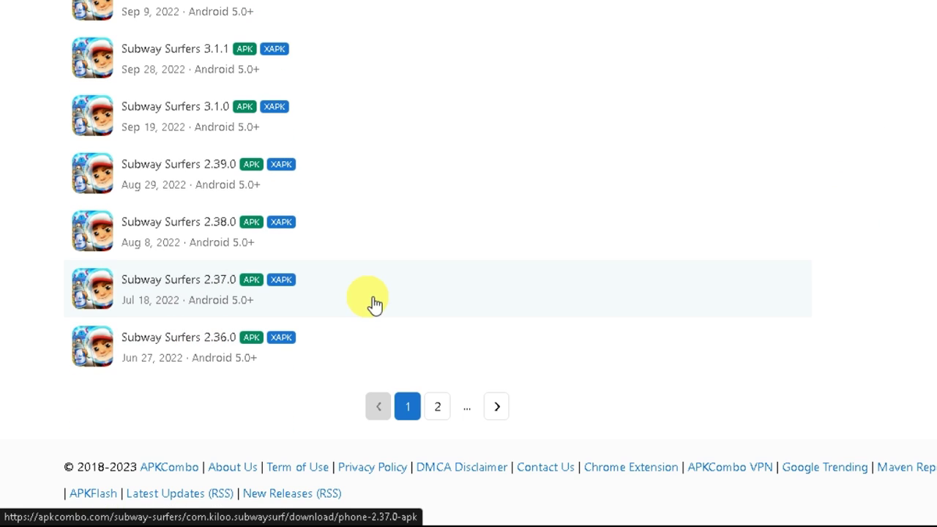
Page through the old versions to page 7 and open Subway Surfers 1.57.0.
{"action": "left_click", "coordinate": [505, 415]}
{"action": "scroll", "coordinate": [473, 388], "scroll_direction": "down", "scroll_amount": 6}
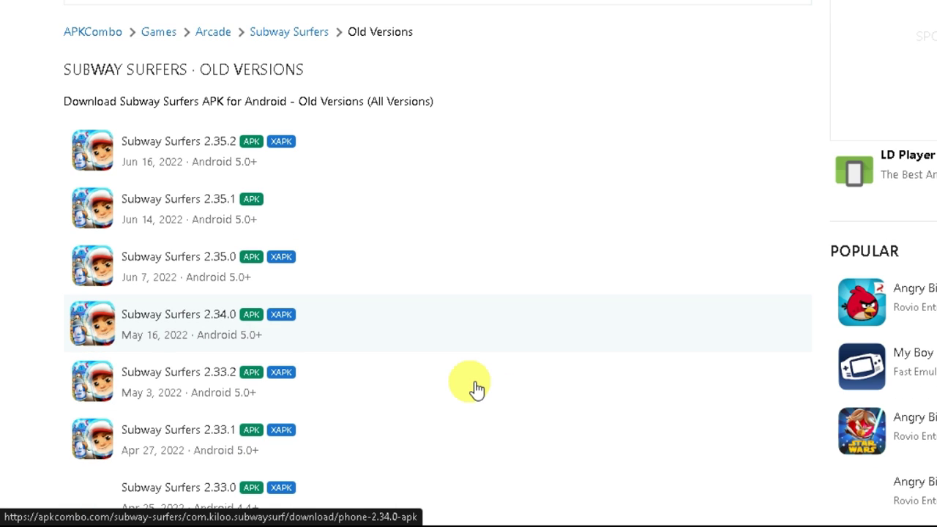
{"action": "scroll", "coordinate": [521, 371], "scroll_direction": "down", "scroll_amount": 5}
{"action": "left_click", "coordinate": [511, 406]}
{"action": "scroll", "coordinate": [422, 387], "scroll_direction": "down", "scroll_amount": 10}
{"action": "left_click", "coordinate": [527, 407]}
{"action": "scroll", "coordinate": [596, 378], "scroll_direction": "down", "scroll_amount": 10}
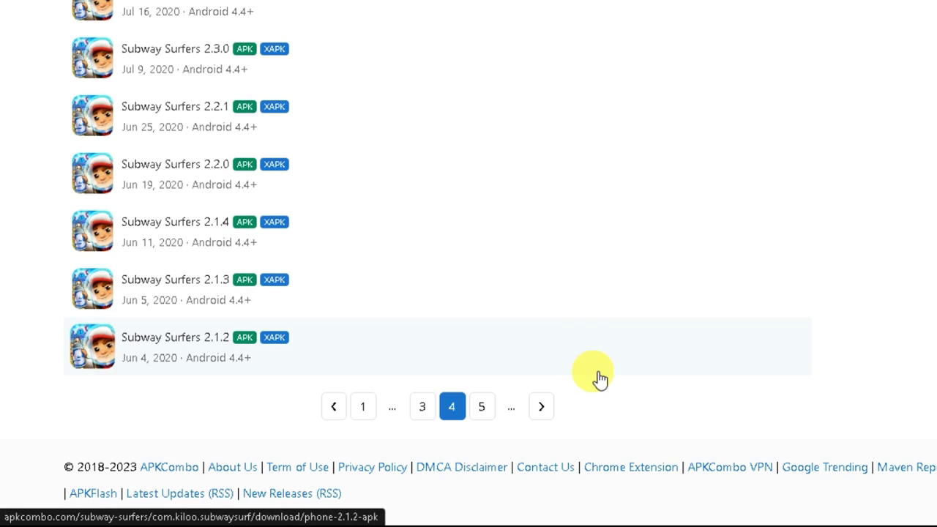
{"action": "left_click", "coordinate": [541, 406]}
{"action": "scroll", "coordinate": [489, 423], "scroll_direction": "down", "scroll_amount": 10}
{"action": "left_click", "coordinate": [489, 423]}
{"action": "scroll", "coordinate": [513, 418], "scroll_direction": "down", "scroll_amount": 10}
{"action": "left_click", "coordinate": [542, 409]}
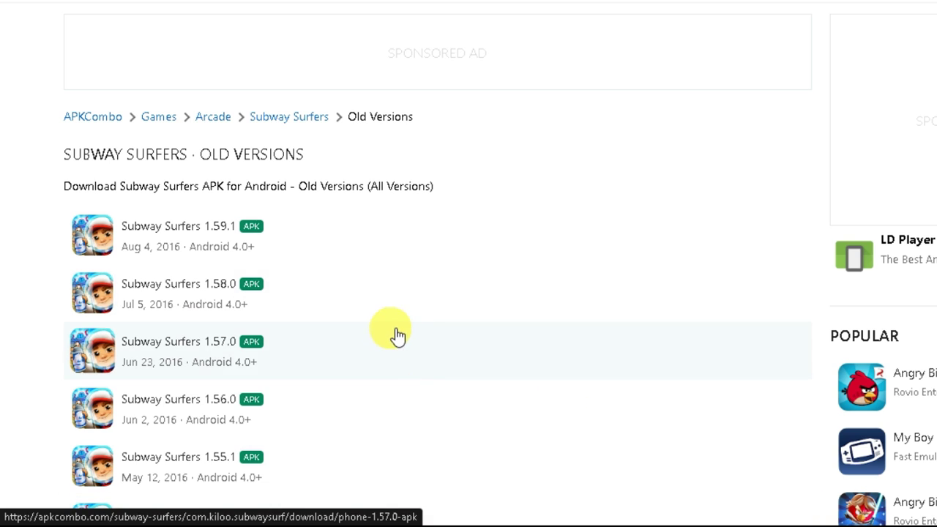
{"action": "left_click", "coordinate": [238, 372]}
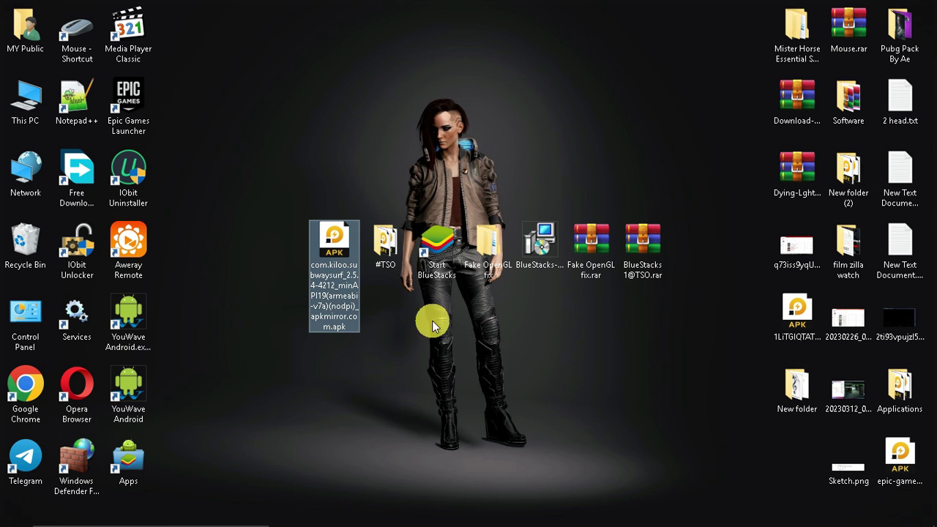
Install the Subway Surfers APK by dragging it from the desktop into BlueStacks.
{"action": "left_click", "coordinate": [655, 513]}
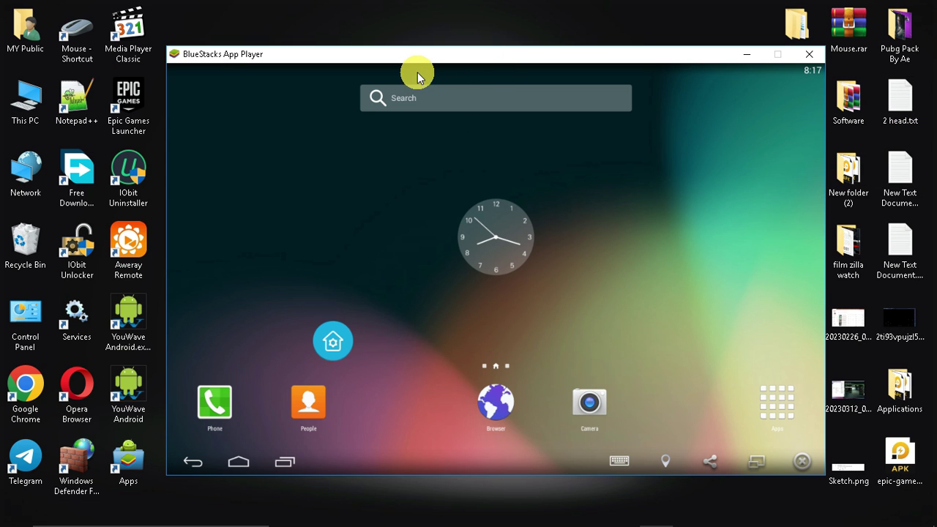
{"action": "left_click_drag", "start_coordinate": [416, 63], "coordinate": [610, 63]}
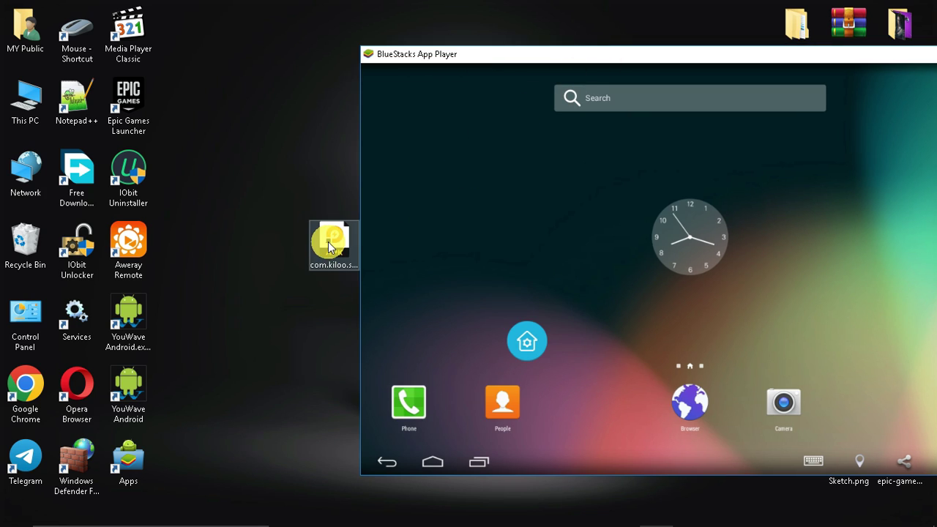
{"action": "left_click_drag", "start_coordinate": [334, 247], "coordinate": [490, 235]}
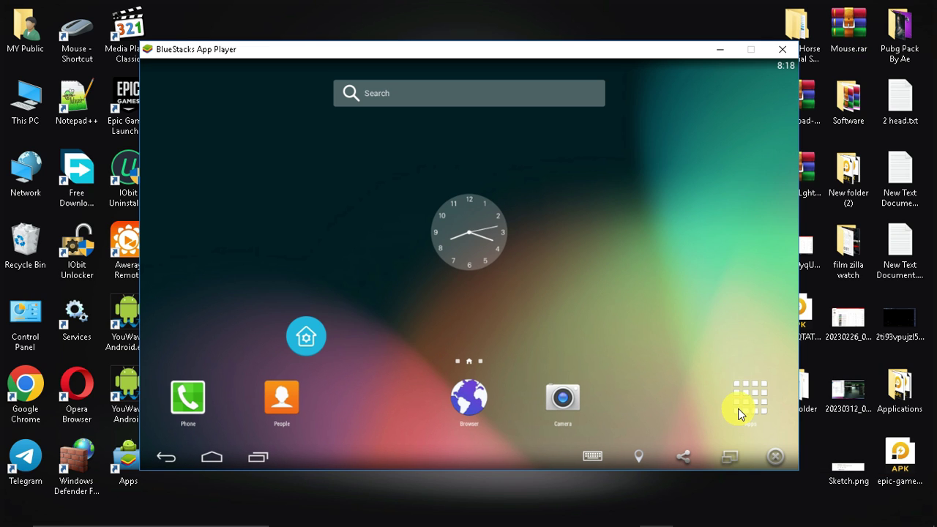
Launch Subway Surfers from the app grid and play a run dodging trains.
{"action": "left_click", "coordinate": [739, 398]}
{"action": "left_click", "coordinate": [210, 176]}
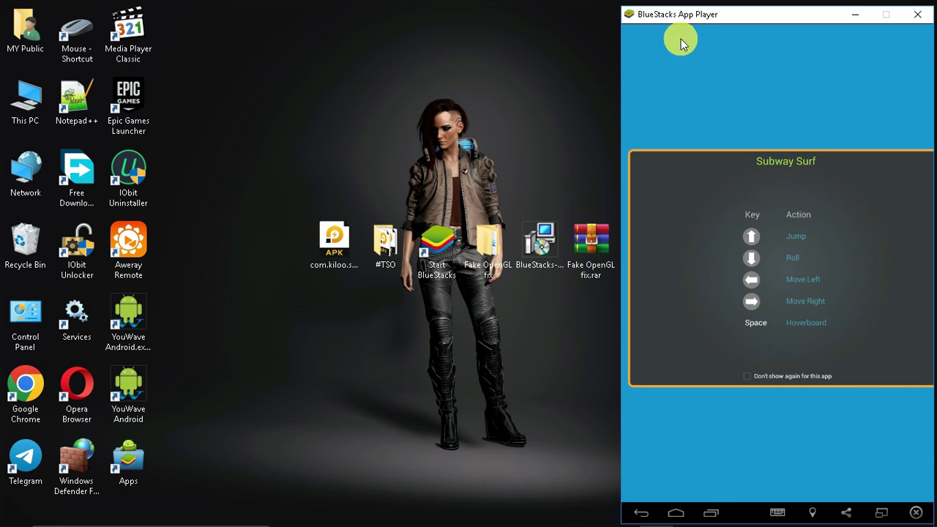
{"action": "left_click_drag", "start_coordinate": [680, 18], "coordinate": [372, 18]}
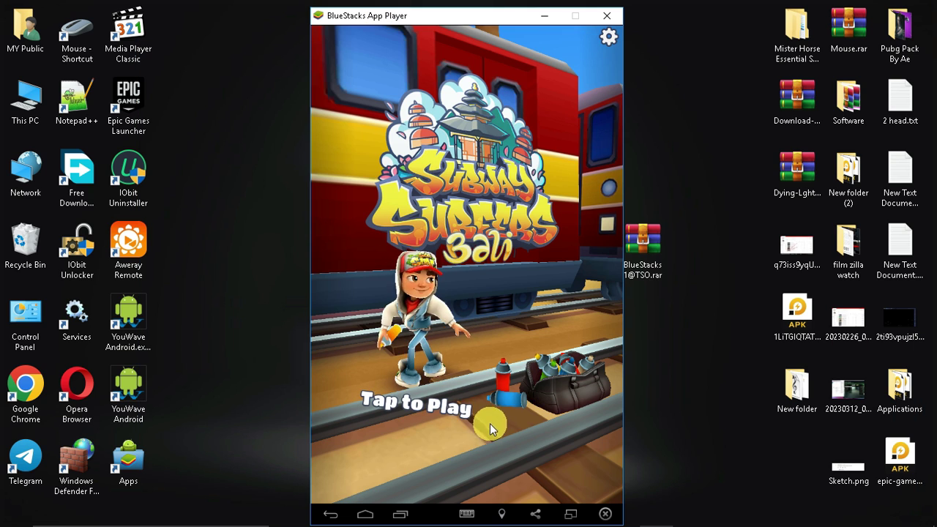
{"action": "left_click", "coordinate": [476, 411]}
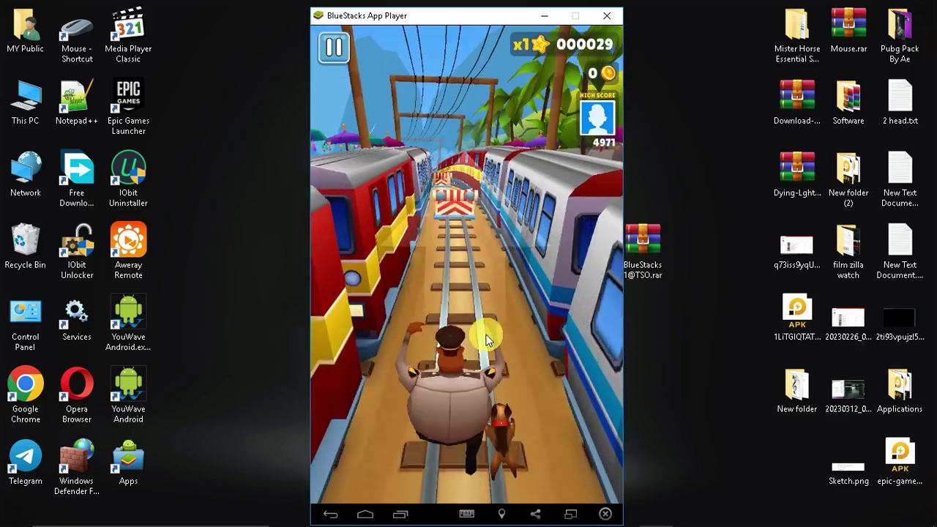
{"action": "left_click_drag", "start_coordinate": [535, 220], "coordinate": [507, 212]}
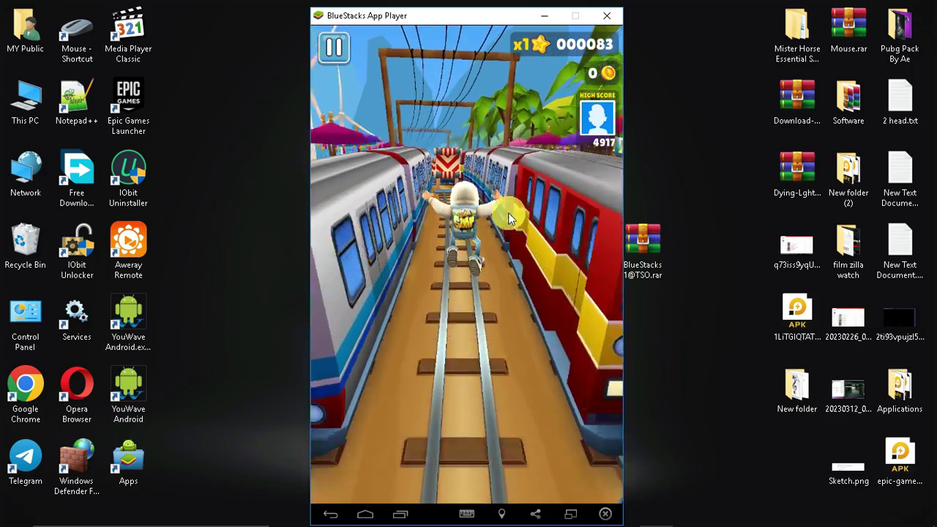
{"action": "left_click_drag", "start_coordinate": [498, 260], "coordinate": [490, 347]}
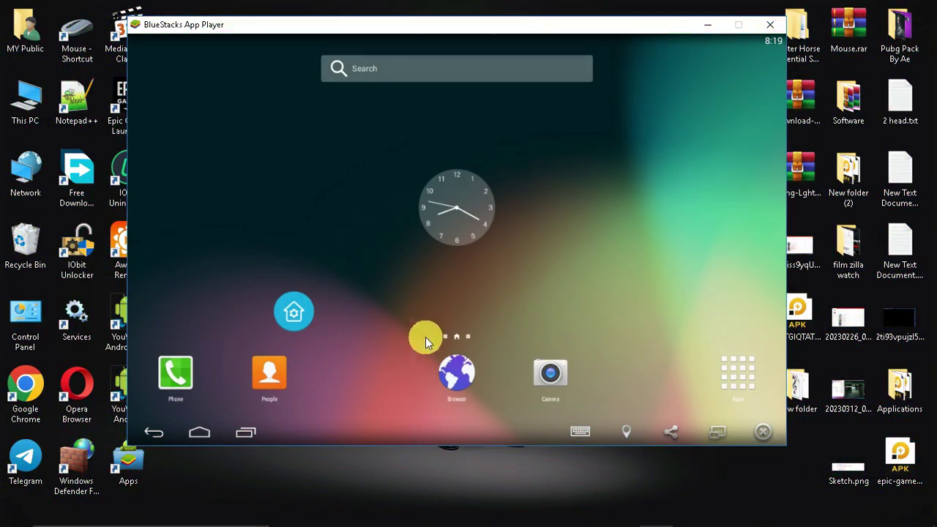
Launch the Developer Options app from the second drawer page and access Android developer options.
{"action": "left_click", "coordinate": [735, 375]}
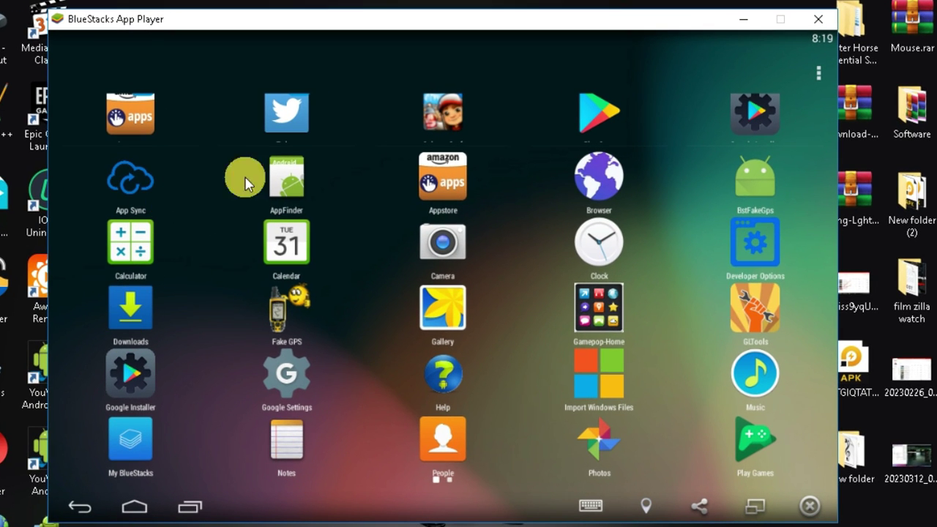
{"action": "left_click_drag", "start_coordinate": [635, 312], "coordinate": [778, 274]}
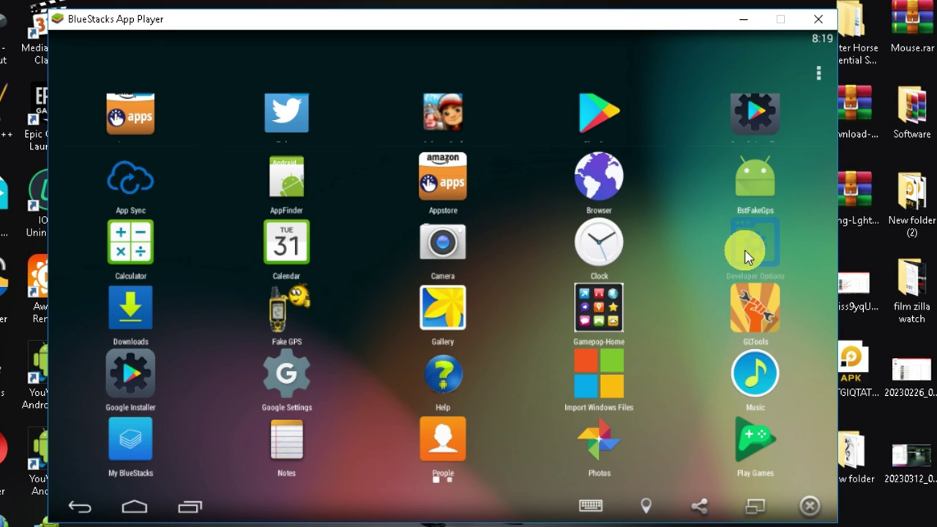
{"action": "left_click", "coordinate": [746, 252]}
{"action": "left_click", "coordinate": [432, 273]}
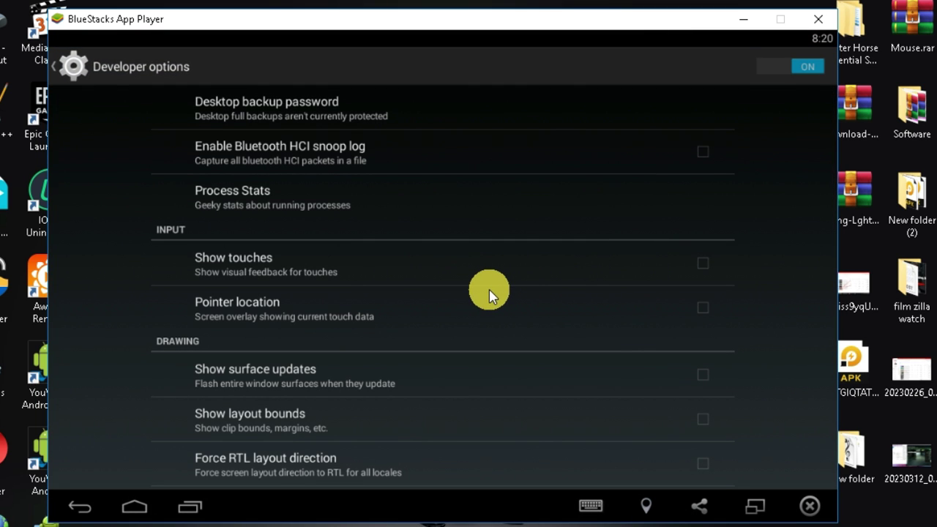
Set Window, Transition and Animator duration scales to Animation off.
{"action": "scroll", "coordinate": [489, 293], "scroll_direction": "down", "scroll_amount": 3}
{"action": "left_click", "coordinate": [489, 293]}
{"action": "left_click", "coordinate": [488, 193]}
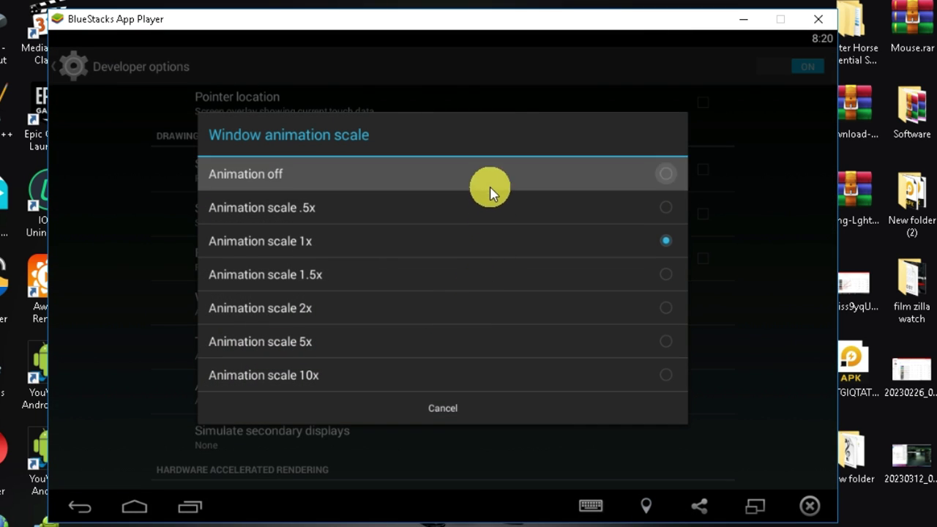
{"action": "left_click", "coordinate": [417, 344]}
{"action": "left_click", "coordinate": [481, 180]}
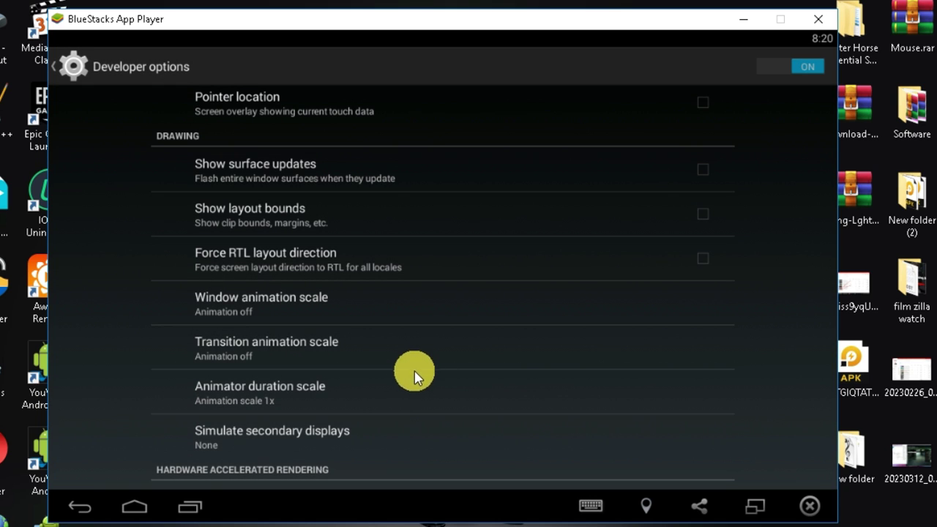
{"action": "left_click", "coordinate": [416, 377]}
{"action": "left_click", "coordinate": [459, 166]}
Enable Force GPU rendering and Force 4x MSAA.
{"action": "left_click_drag", "start_coordinate": [472, 413], "coordinate": [498, 213]}
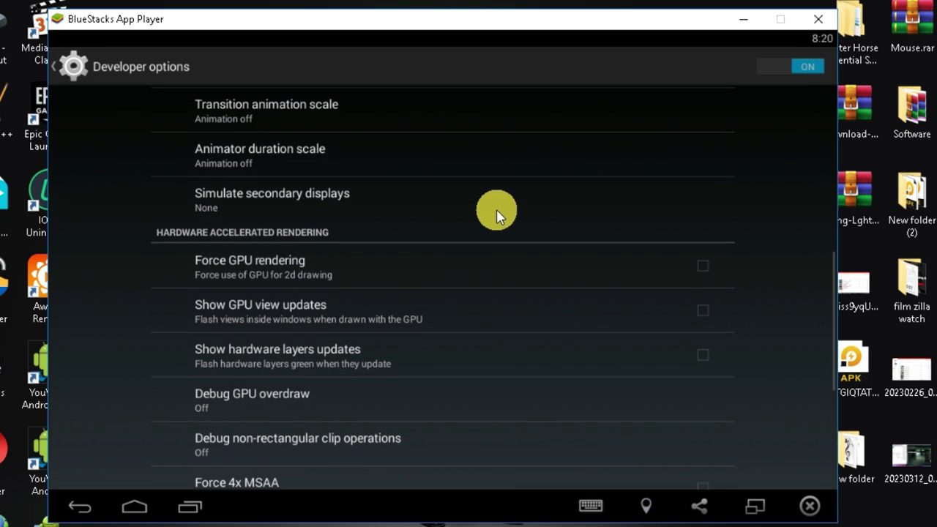
{"action": "left_click_drag", "start_coordinate": [444, 324], "coordinate": [468, 288]}
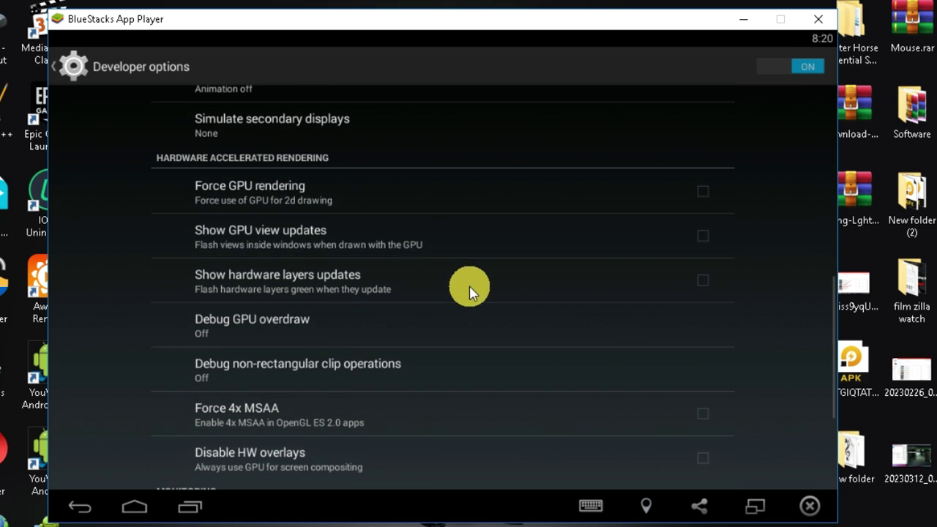
{"action": "left_click", "coordinate": [466, 430]}
{"action": "left_click_drag", "start_coordinate": [575, 437], "coordinate": [590, 328]}
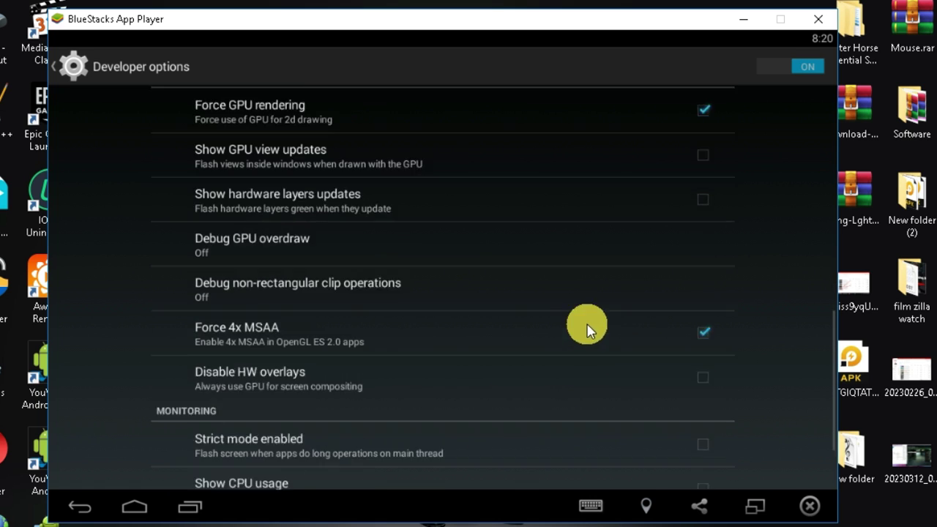
Go home, choose Manage App from the app drawer's menu, and show running apps.
{"action": "left_click", "coordinate": [80, 506]}
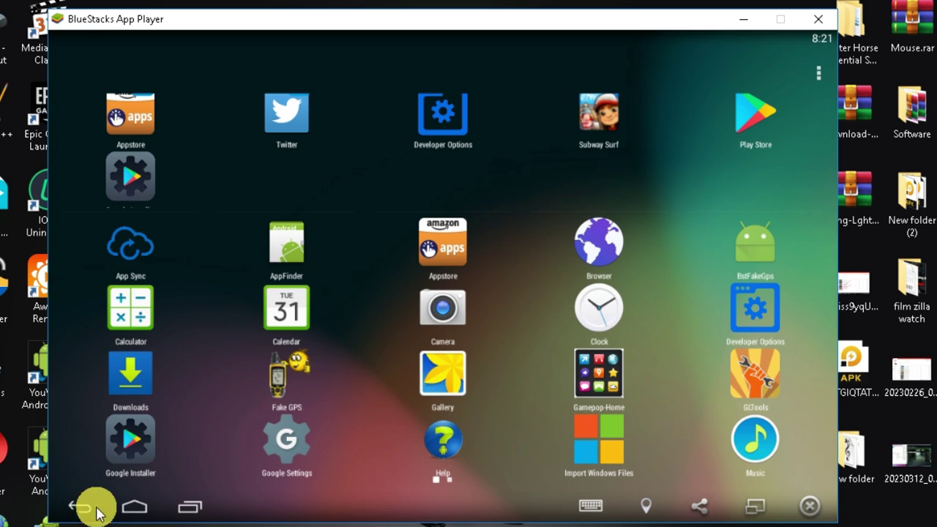
{"action": "left_click", "coordinate": [134, 507]}
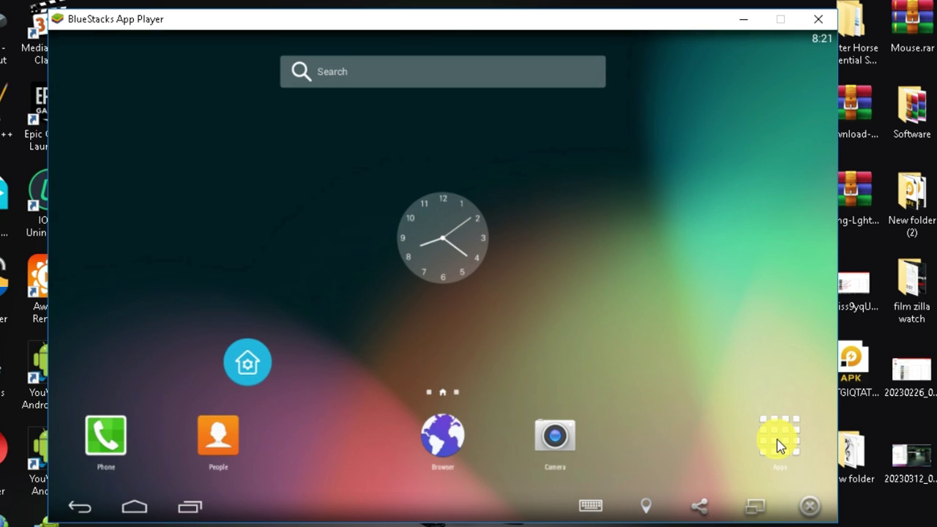
{"action": "left_click", "coordinate": [779, 442]}
{"action": "left_click", "coordinate": [819, 76]}
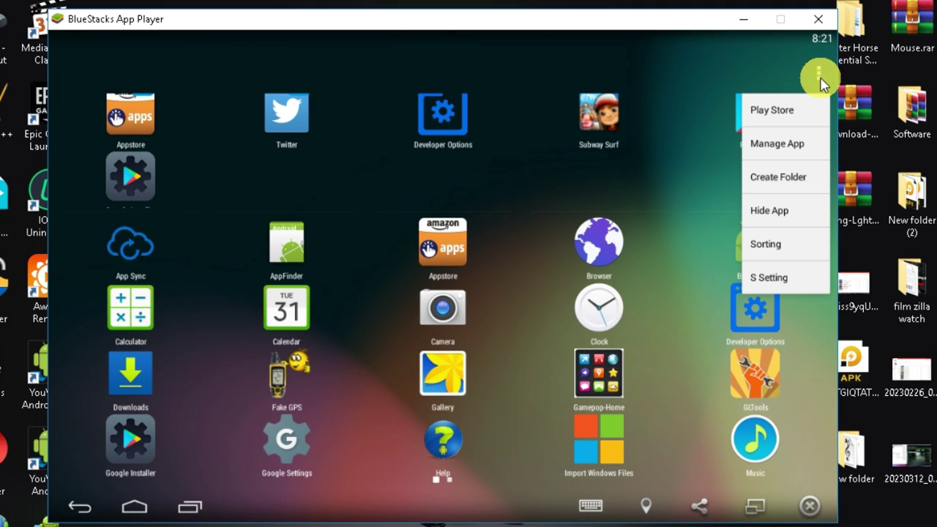
{"action": "left_click", "coordinate": [771, 149]}
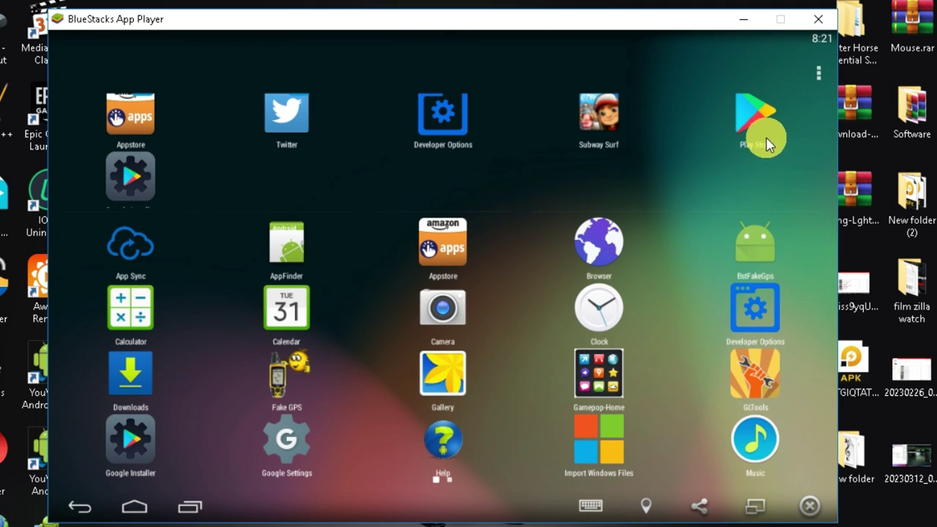
{"action": "left_click_drag", "start_coordinate": [303, 253], "coordinate": [383, 261]}
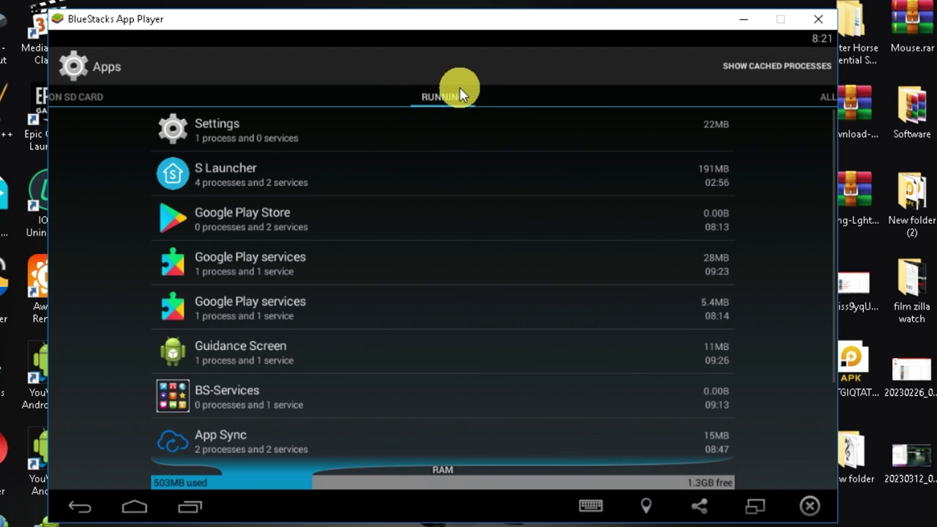
Stop the BS-Services running service, then launch Resolution Changer from the app drawer.
{"action": "left_click_drag", "start_coordinate": [333, 344], "coordinate": [329, 286]}
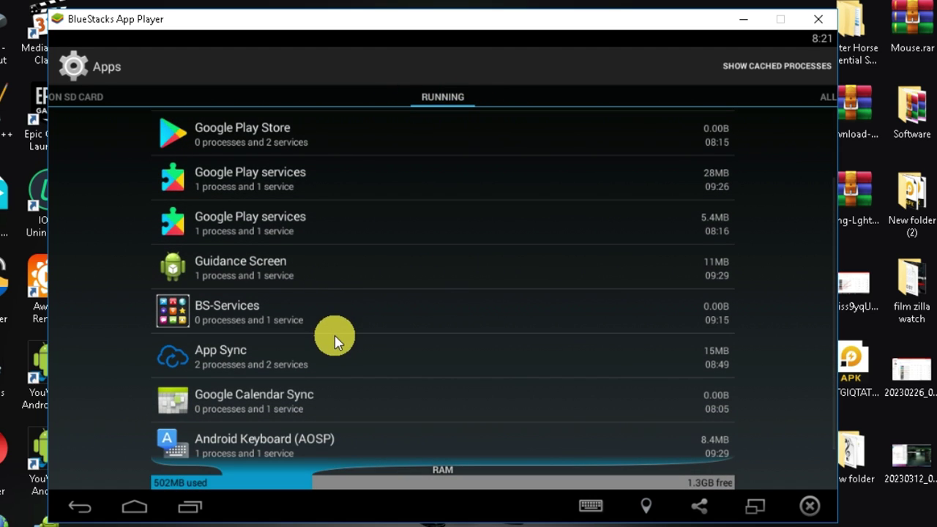
{"action": "left_click", "coordinate": [262, 320]}
{"action": "left_click", "coordinate": [344, 242]}
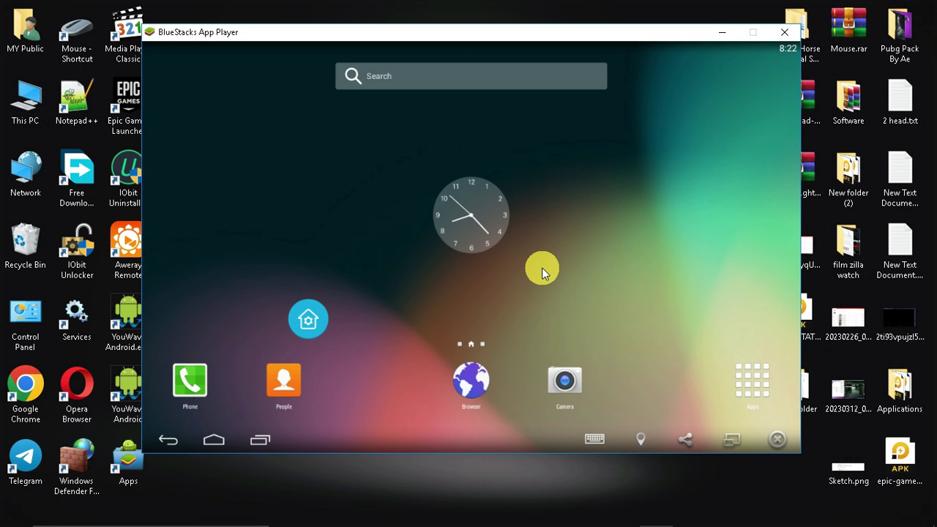
{"action": "left_click", "coordinate": [747, 386]}
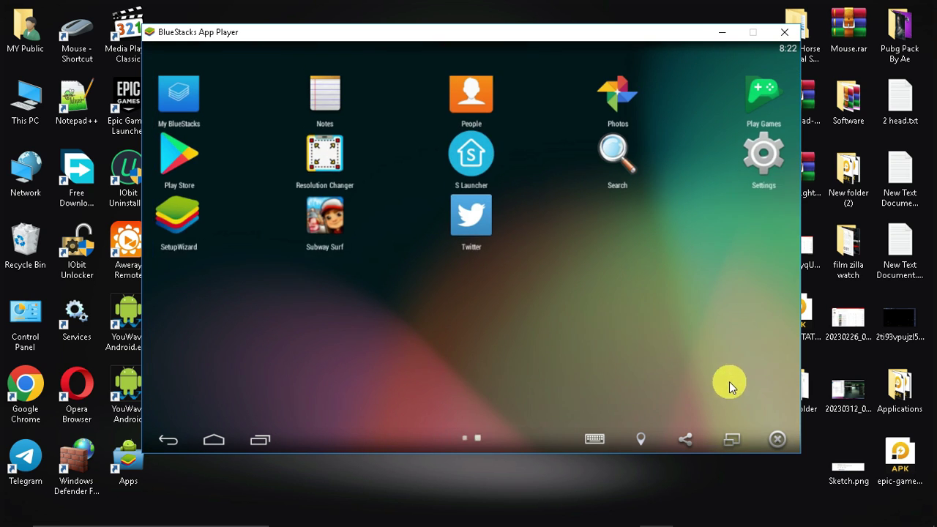
{"action": "left_click", "coordinate": [340, 175]}
Skip the Resolution Changer intro, switch it on and enable a 600 x 800 resolution.
{"action": "left_click", "coordinate": [794, 415]}
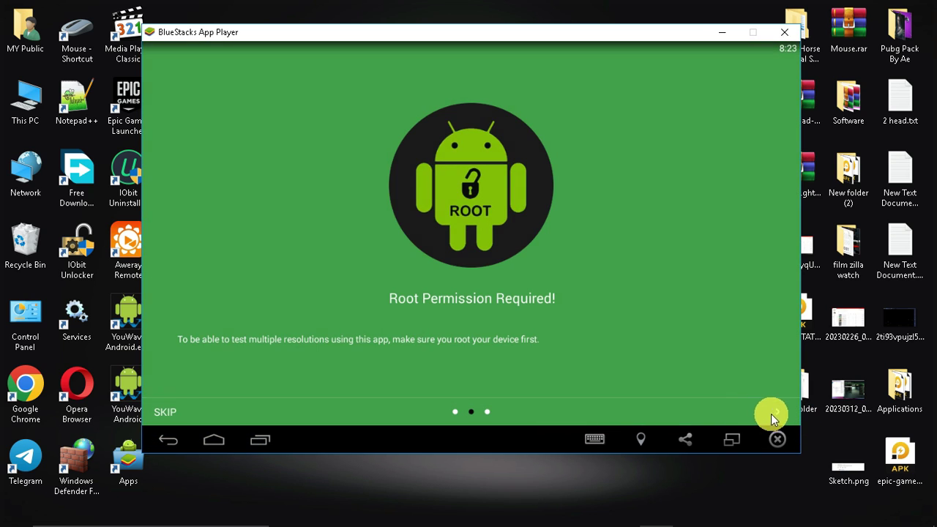
{"action": "left_click", "coordinate": [771, 413]}
{"action": "left_click", "coordinate": [772, 413]}
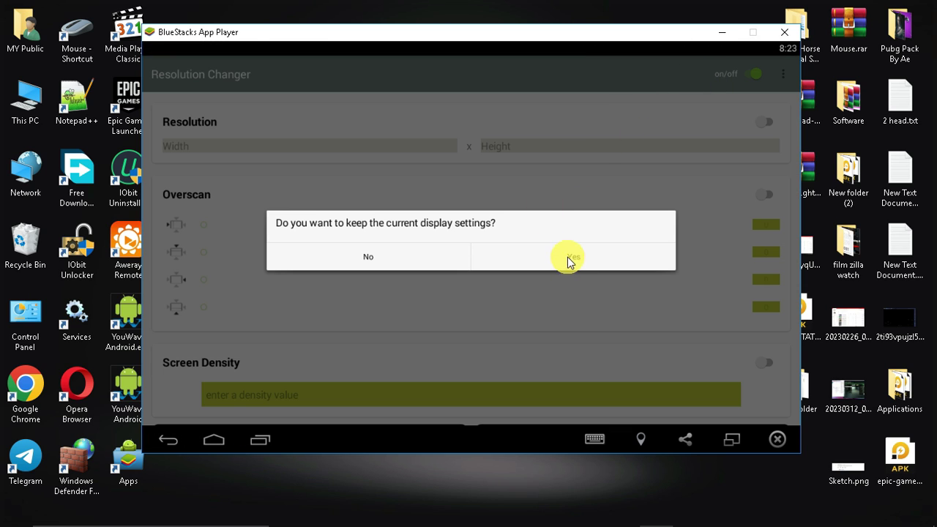
{"action": "left_click", "coordinate": [571, 259]}
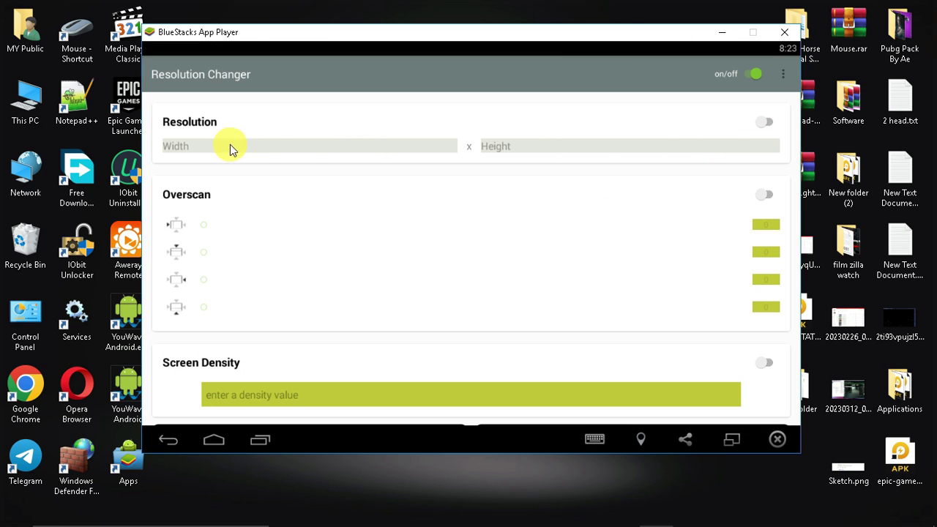
{"action": "left_click", "coordinate": [762, 126]}
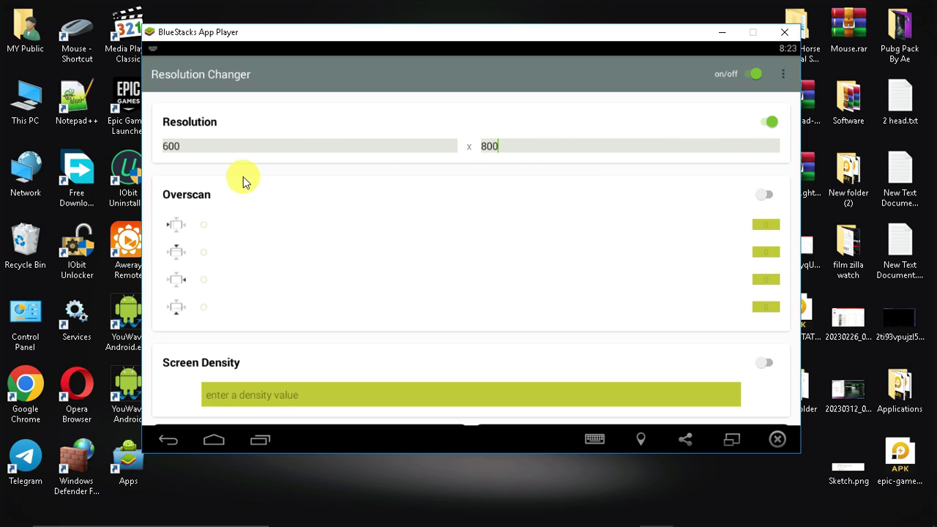
{"action": "left_click_drag", "start_coordinate": [411, 314], "coordinate": [468, 167]}
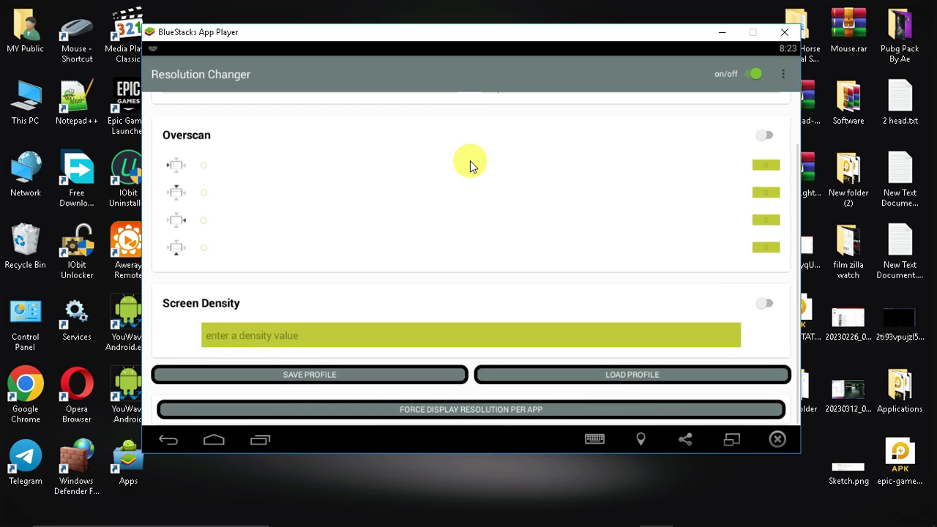
Check the existing resolution profiles, then begin saving the current settings as a profile.
{"action": "left_click", "coordinate": [587, 376]}
{"action": "left_click", "coordinate": [606, 352]}
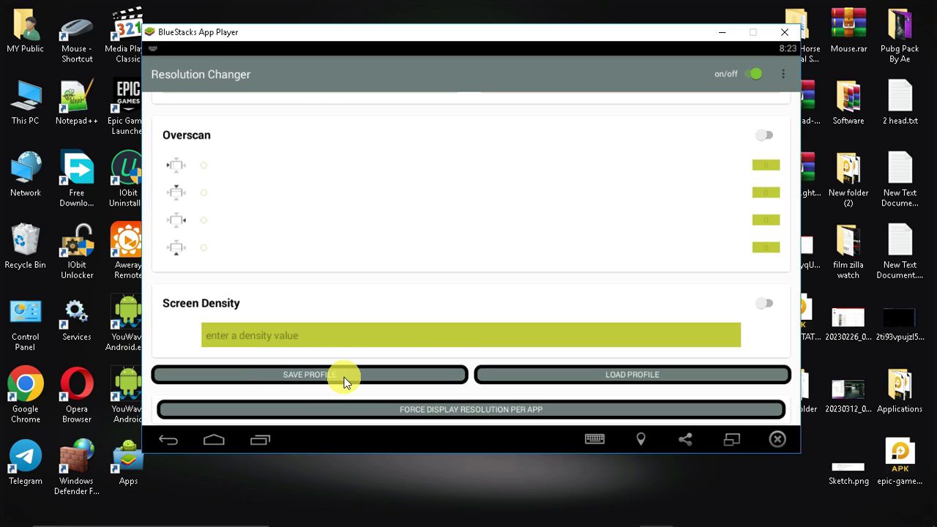
{"action": "left_click", "coordinate": [344, 377]}
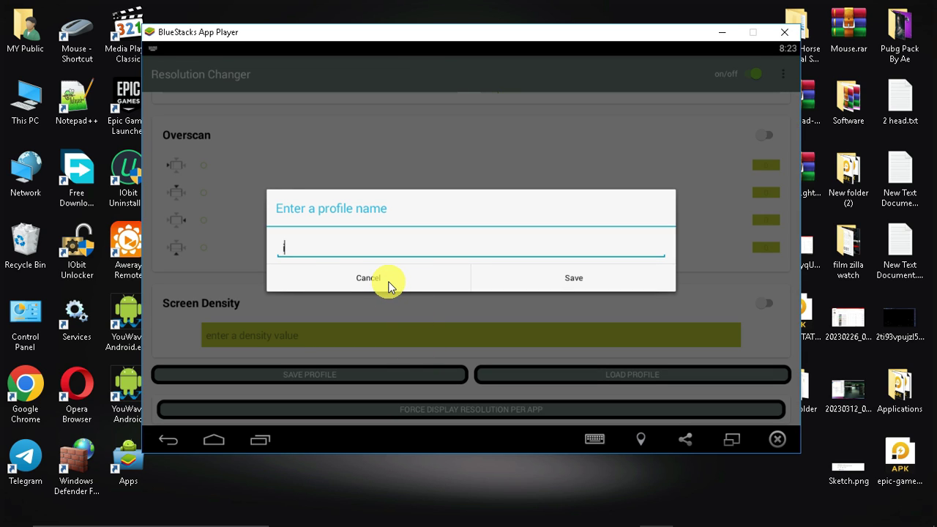
Save the profile as 'ismAIL', assign ismAIL 600x800 to Subway Surf, then return home.
{"action": "type", "text": "ismAIL"}
{"action": "left_click", "coordinate": [563, 280]}
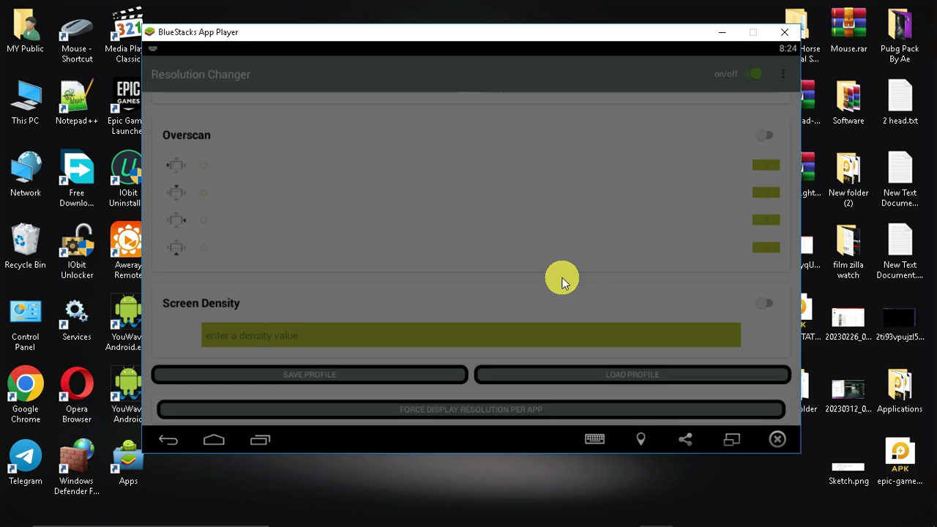
{"action": "left_click", "coordinate": [433, 410]}
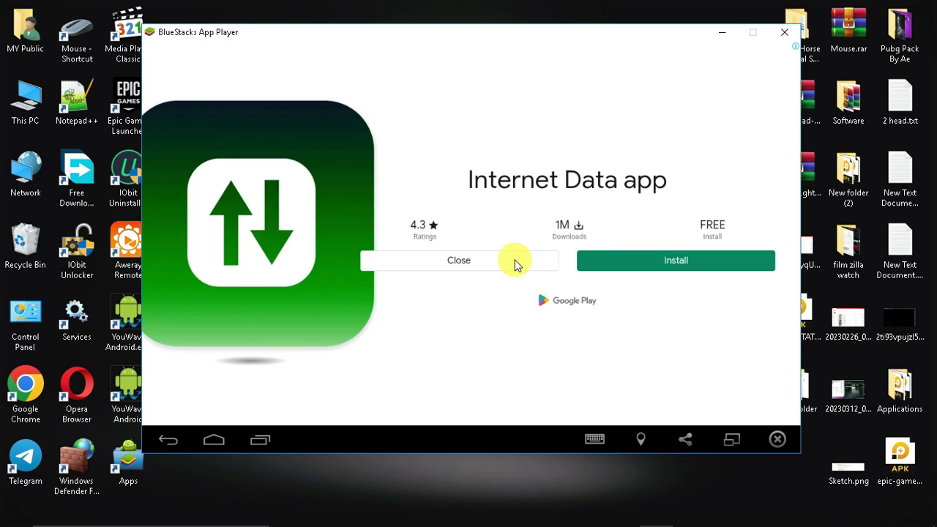
{"action": "left_click", "coordinate": [512, 261]}
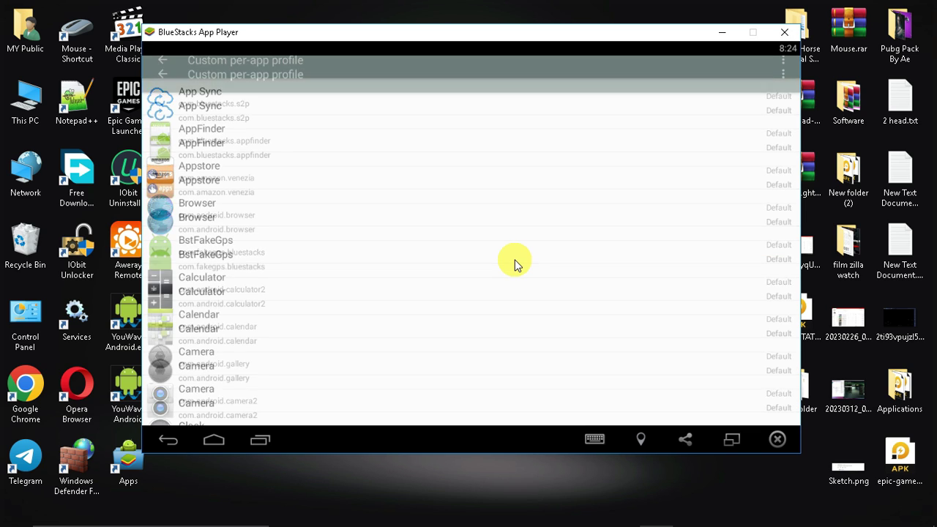
{"action": "left_click", "coordinate": [770, 371]}
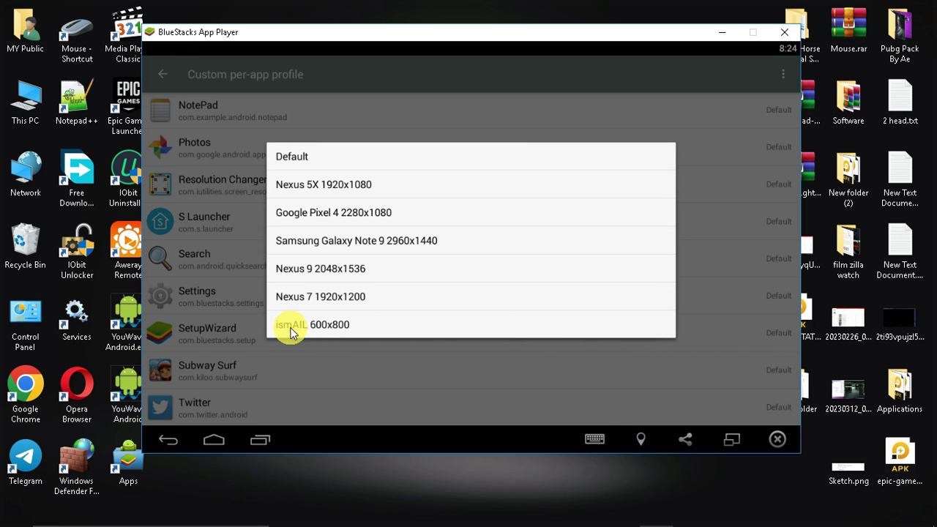
{"action": "left_click", "coordinate": [308, 326]}
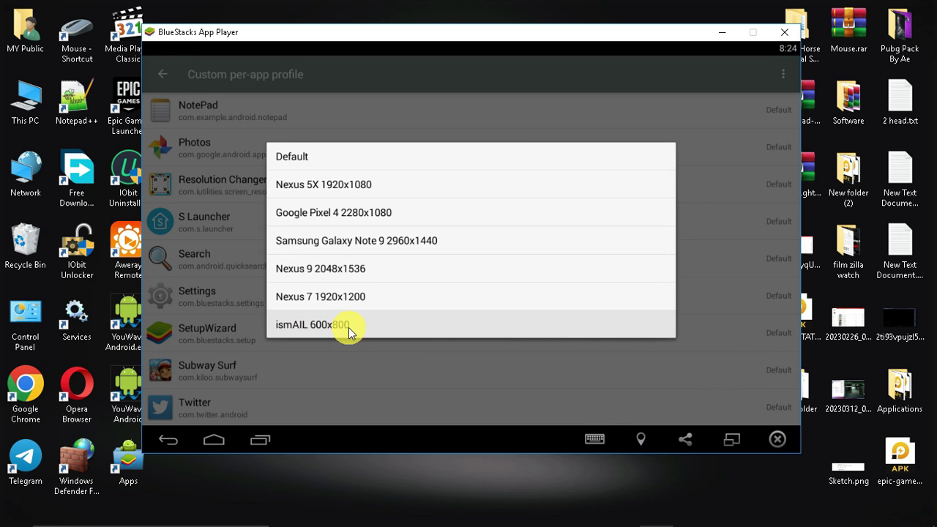
{"action": "left_click", "coordinate": [219, 438]}
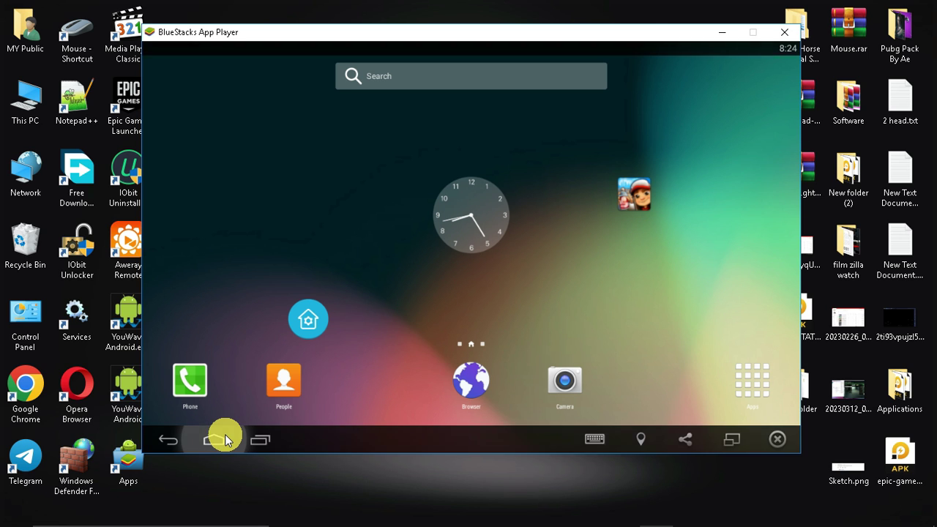
Launch Subway Surf, clear it and Resolution Changer from Recents, then show all installed apps.
{"action": "left_click", "coordinate": [654, 188]}
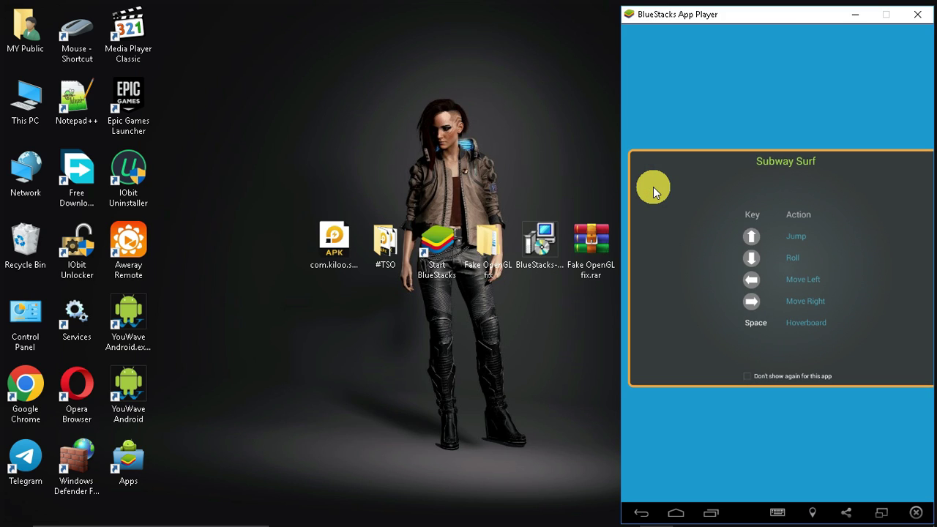
{"action": "left_click", "coordinate": [710, 515]}
{"action": "left_click_drag", "start_coordinate": [573, 306], "coordinate": [619, 158]}
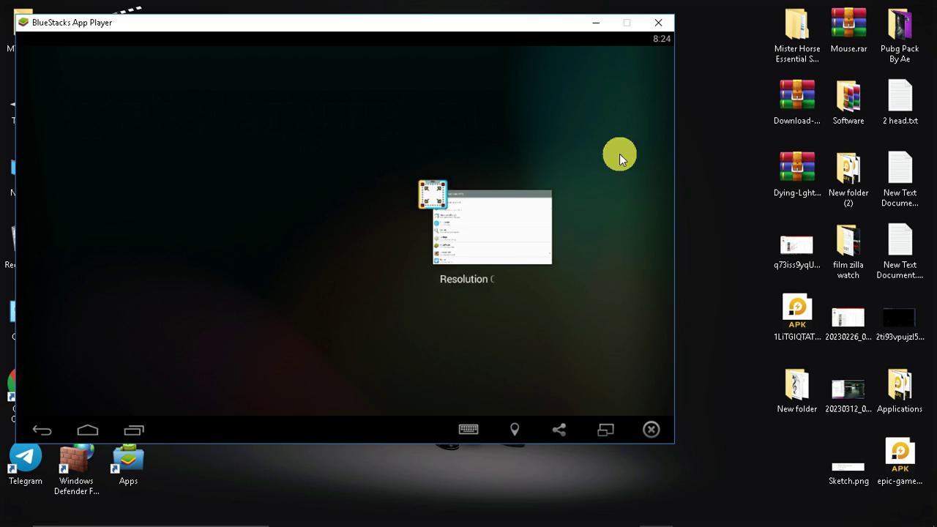
{"action": "left_click_drag", "start_coordinate": [468, 278], "coordinate": [613, 207]}
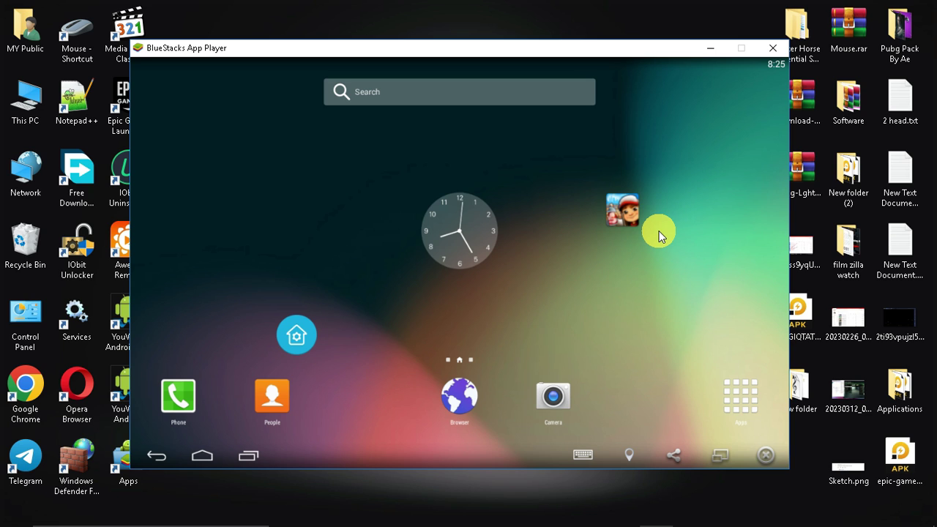
{"action": "left_click", "coordinate": [748, 393]}
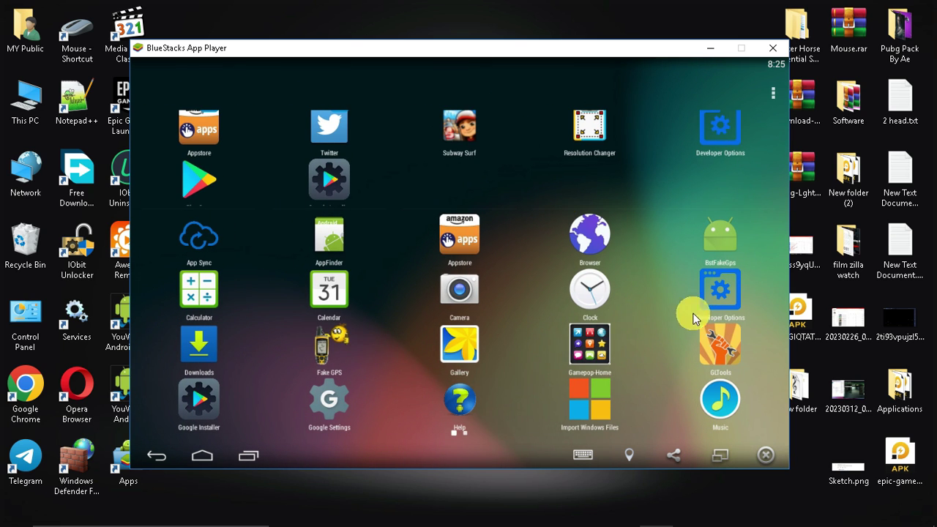
Open GLTools and accept its 'I allow to link selected code' terms.
{"action": "left_click", "coordinate": [717, 357]}
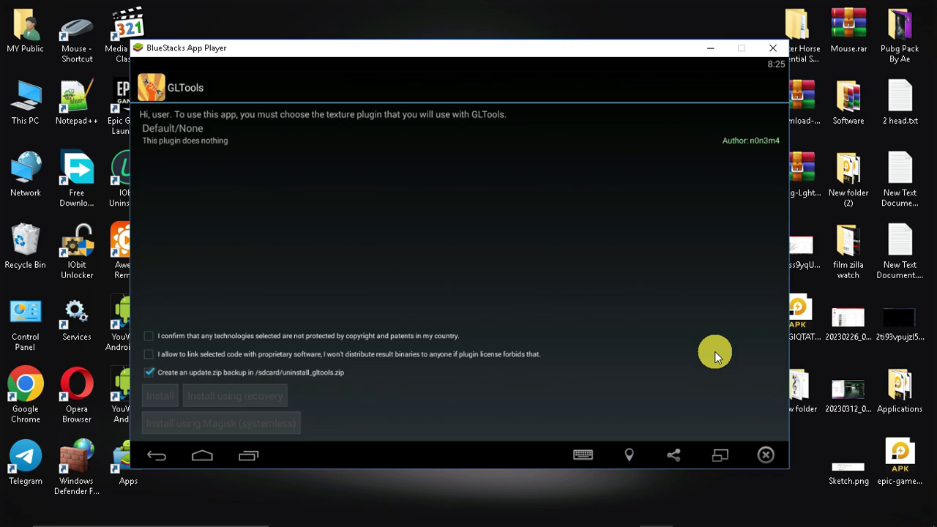
{"action": "left_click", "coordinate": [146, 354]}
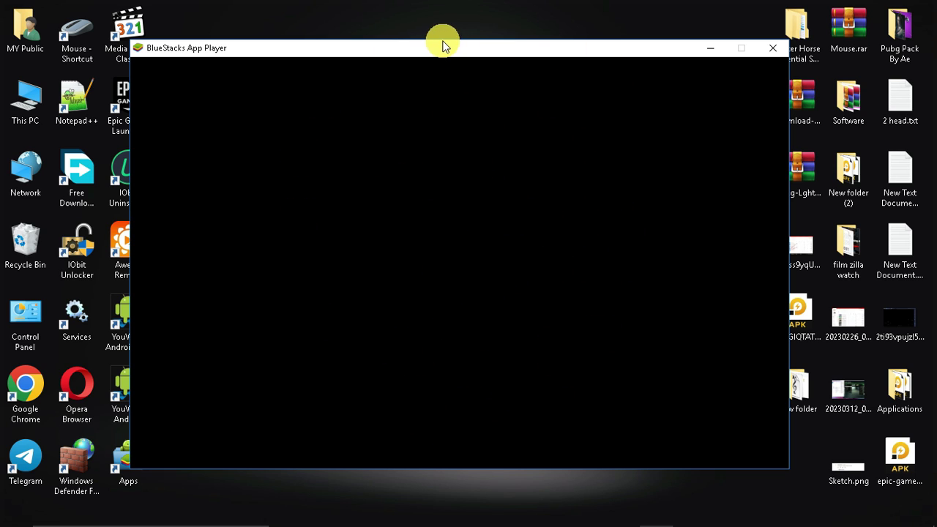
{"action": "mouse_move", "coordinate": [446, 42]}
{"action": "left_mouse_down"}
{"action": "mouse_move", "coordinate": [485, 46]}
{"action": "mouse_move", "coordinate": [423, 50]}
{"action": "mouse_move", "coordinate": [456, 49]}
{"action": "left_mouse_up"}
Quit BlueStacks fully from the tray, confirm in Task Manager, and relaunch it.
{"action": "left_click", "coordinate": [803, 49]}
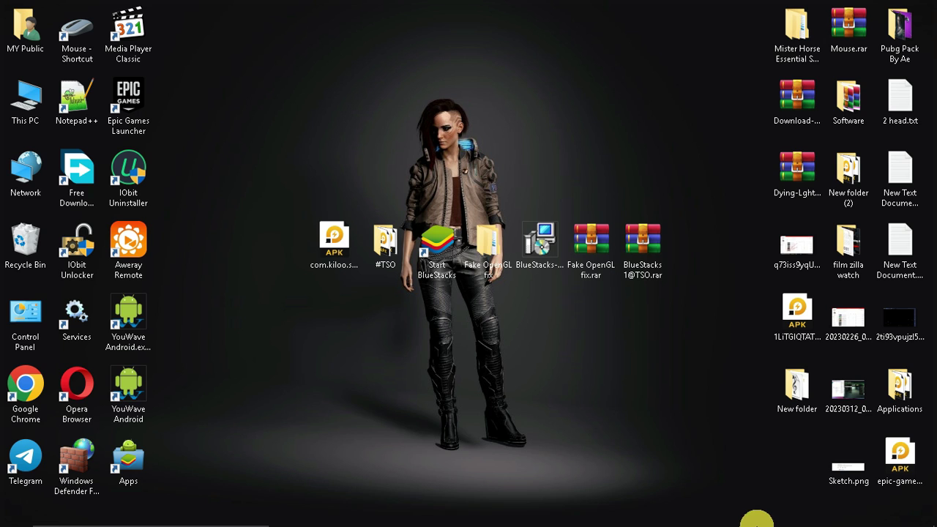
{"action": "right_click", "coordinate": [740, 513]}
{"action": "left_click", "coordinate": [712, 505]}
{"action": "right_click", "coordinate": [713, 513]}
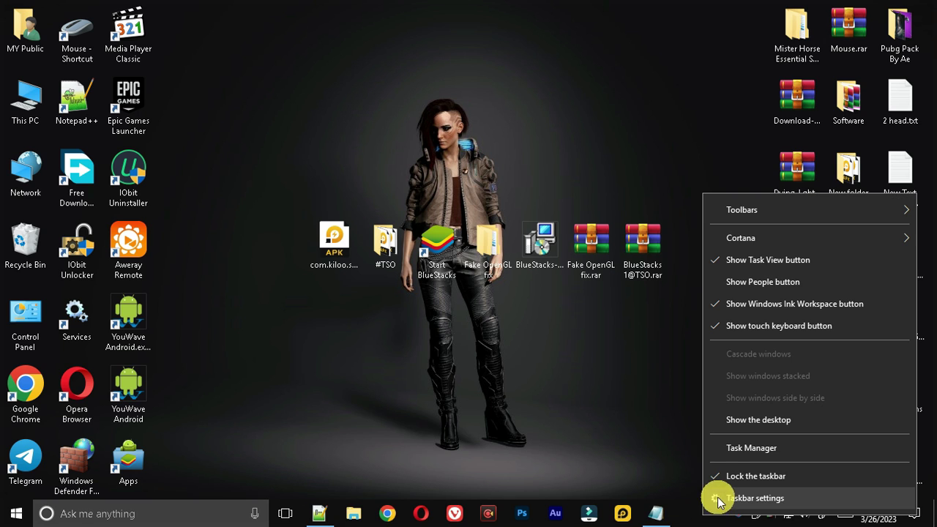
{"action": "left_click", "coordinate": [730, 448]}
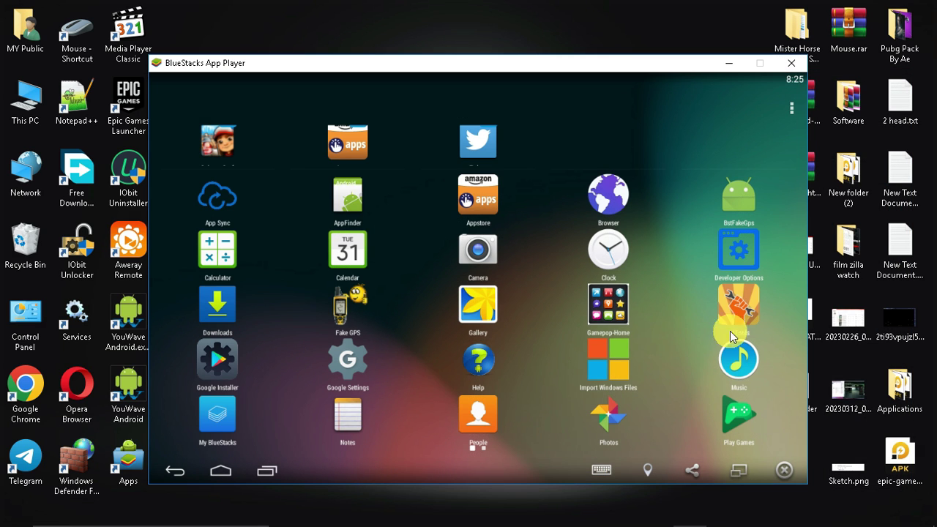
{"action": "left_click", "coordinate": [730, 333]}
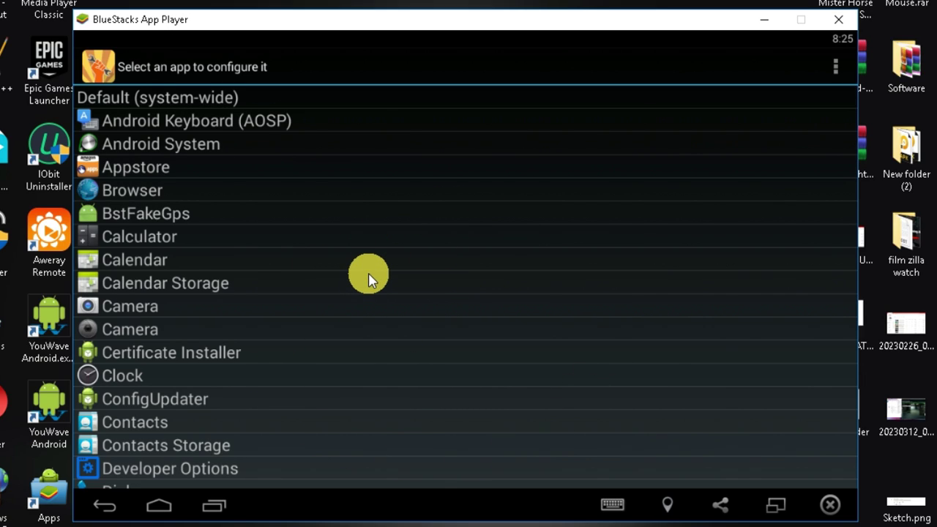
In GLTools, enable custom settings and Optimize GLSL shaders for Subway Surf.
{"action": "left_click_drag", "start_coordinate": [411, 377], "coordinate": [471, 121]}
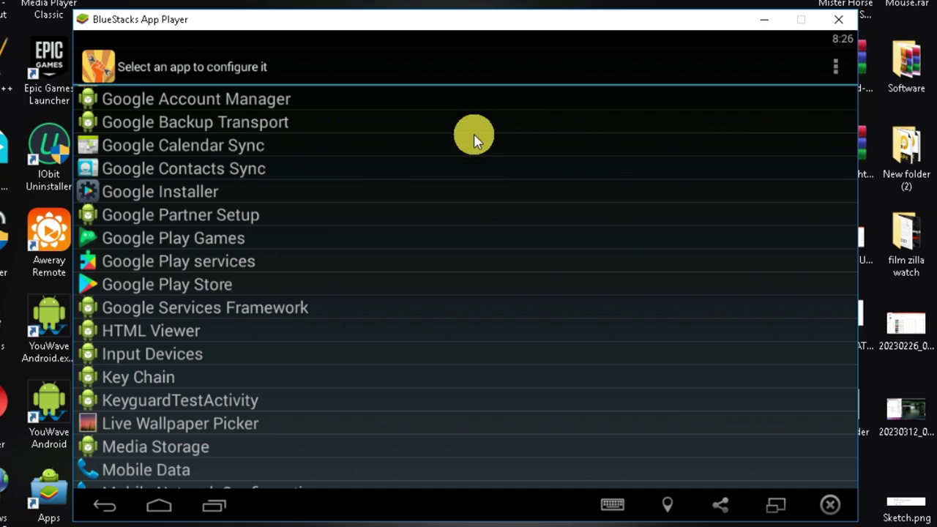
{"action": "left_click_drag", "start_coordinate": [477, 138], "coordinate": [404, 310]}
{"action": "scroll", "coordinate": [348, 398], "scroll_direction": "down", "scroll_amount": 10}
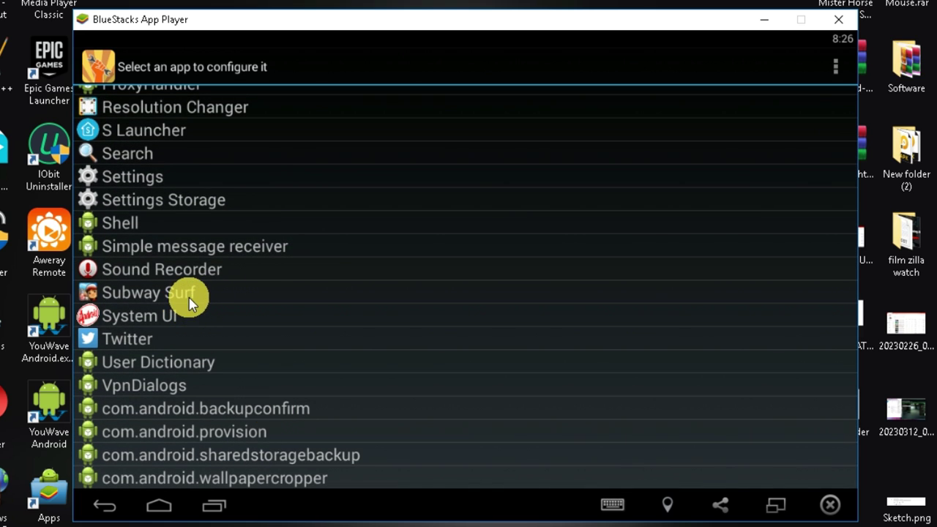
{"action": "left_click", "coordinate": [188, 295]}
{"action": "scroll", "coordinate": [388, 393], "scroll_direction": "down", "scroll_amount": 15}
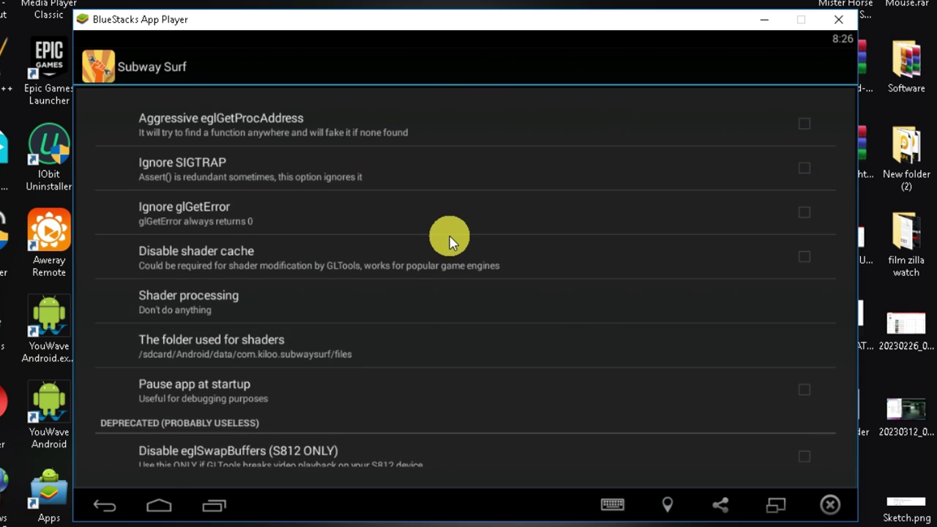
{"action": "scroll", "coordinate": [450, 242], "scroll_direction": "up", "scroll_amount": 15}
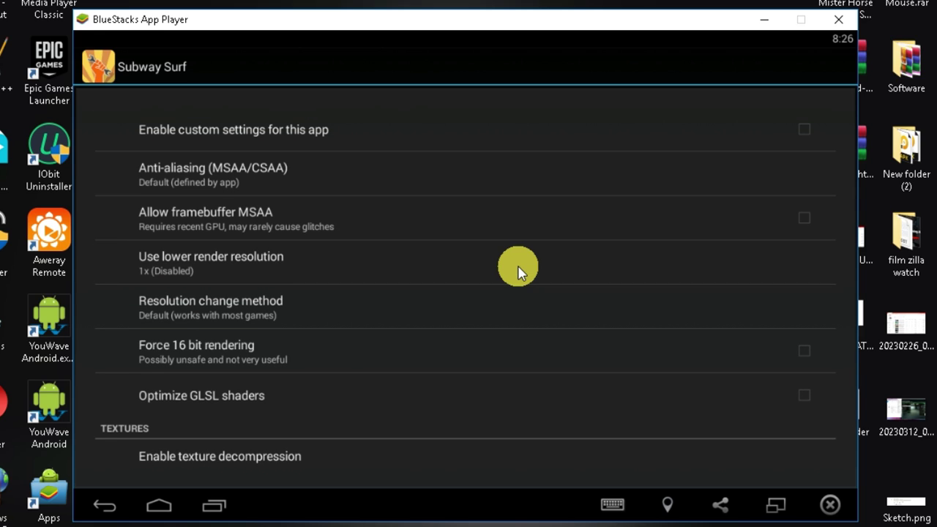
{"action": "left_click", "coordinate": [433, 149]}
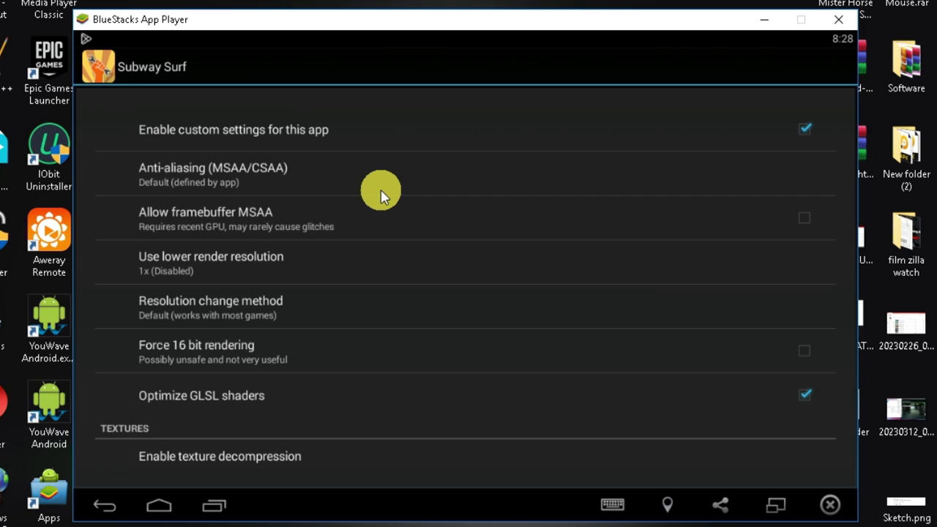
{"action": "scroll", "coordinate": [381, 194], "scroll_direction": "down", "scroll_amount": 5}
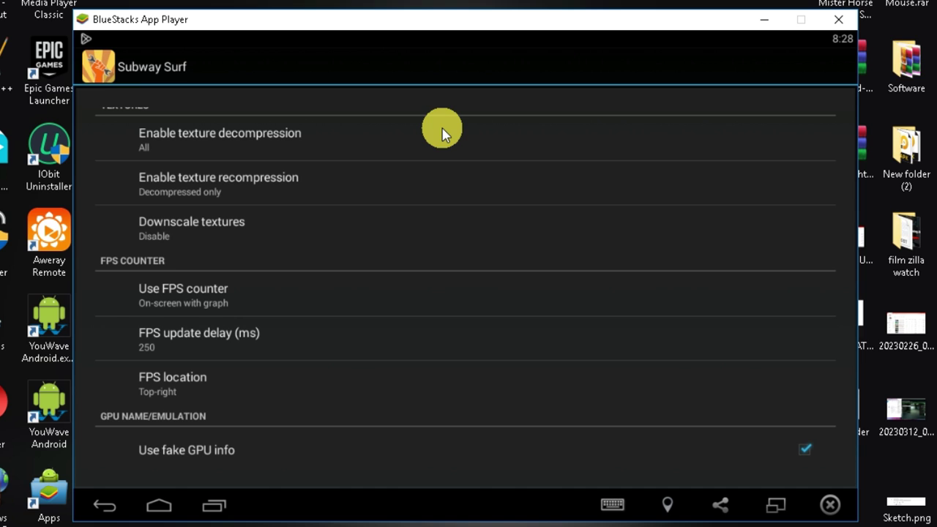
{"action": "left_click_drag", "start_coordinate": [442, 133], "coordinate": [461, 131]}
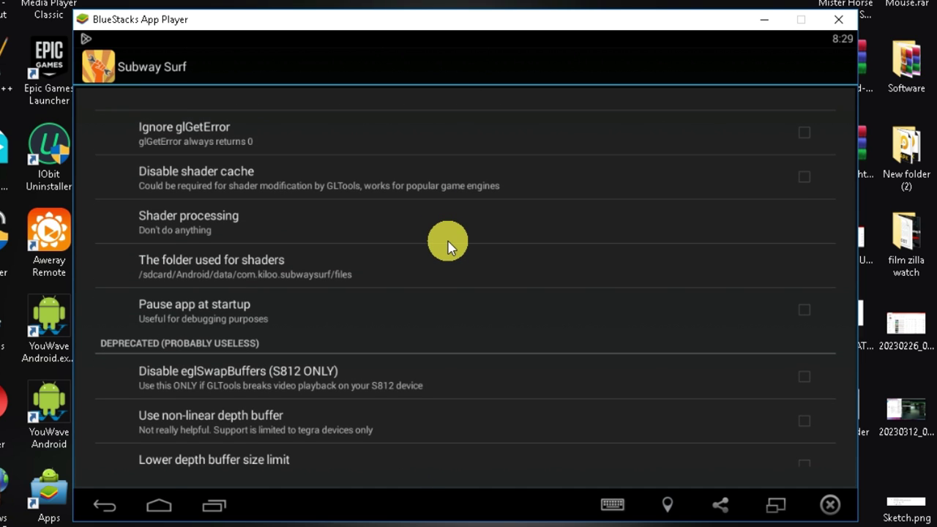
Dismiss GLTools from Recents, then browse the launcher and briefly open and leave Google Play.
{"action": "left_click", "coordinate": [214, 504]}
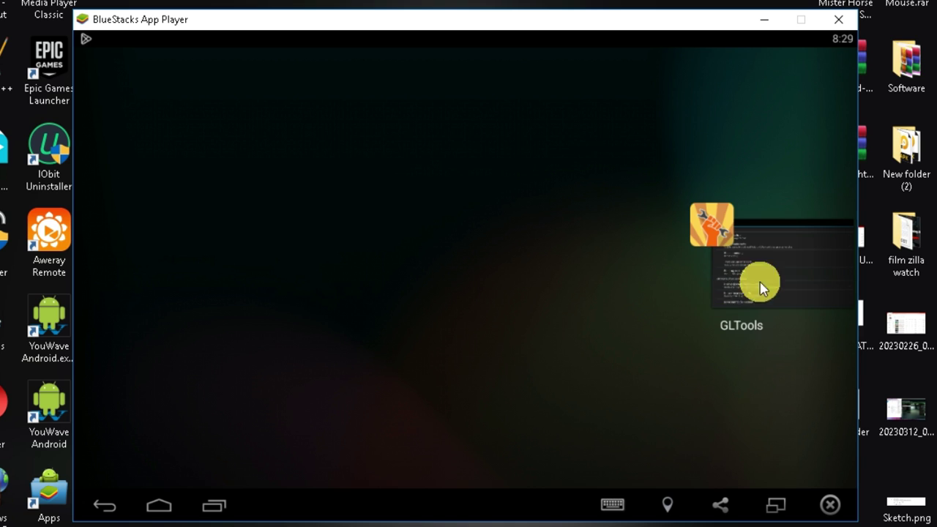
{"action": "left_click_drag", "start_coordinate": [757, 284], "coordinate": [761, 180]}
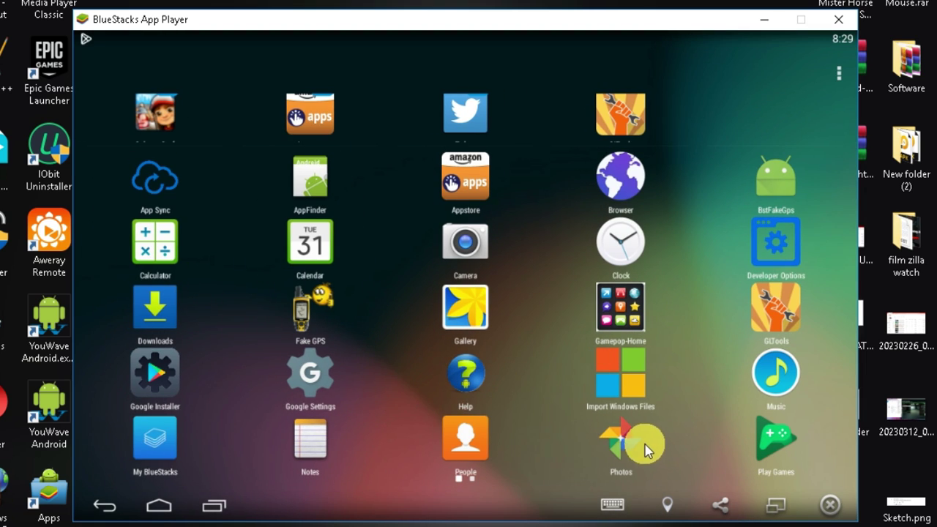
{"action": "left_click_drag", "start_coordinate": [726, 200], "coordinate": [311, 202]}
{"action": "left_click", "coordinate": [838, 75]}
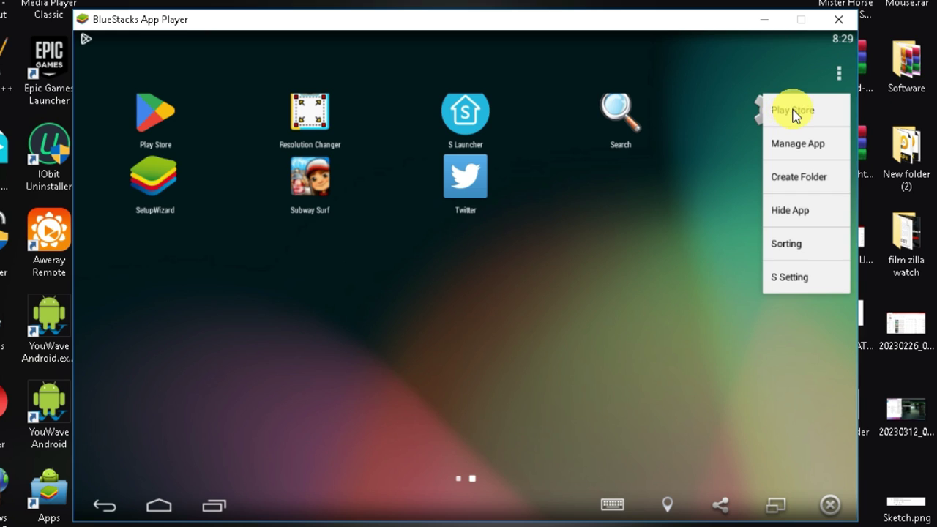
{"action": "left_click", "coordinate": [797, 111]}
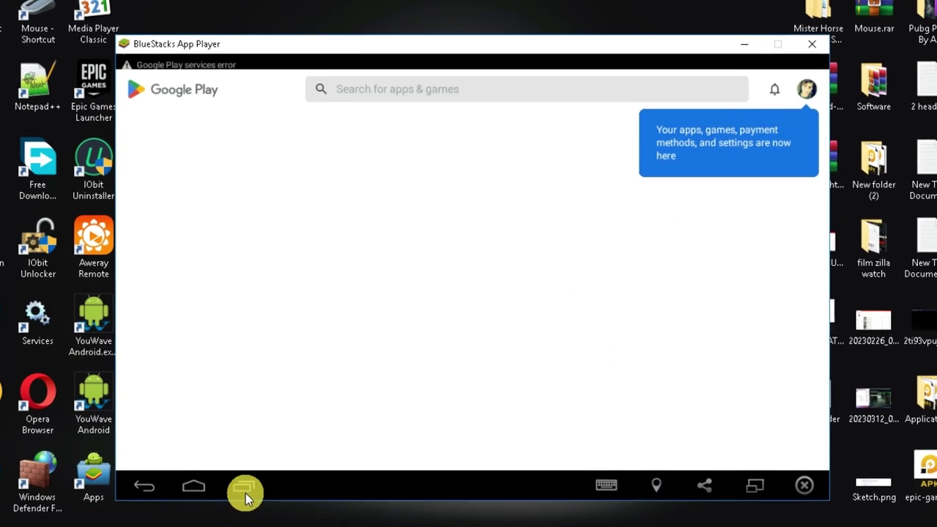
{"action": "left_click", "coordinate": [775, 317]}
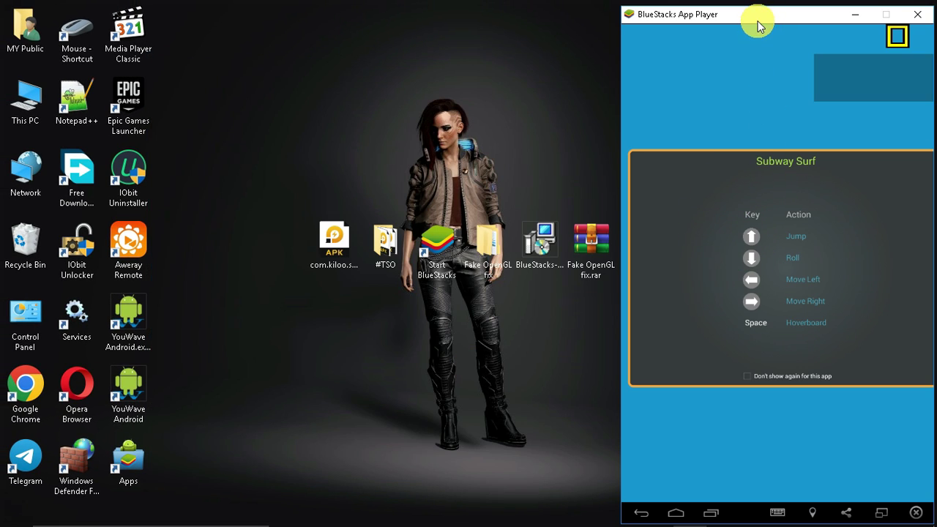
Tick 'Don't show again for this app' on Subway Surf's key-controls tip and close it.
{"action": "left_click_drag", "start_coordinate": [757, 25], "coordinate": [608, 11]}
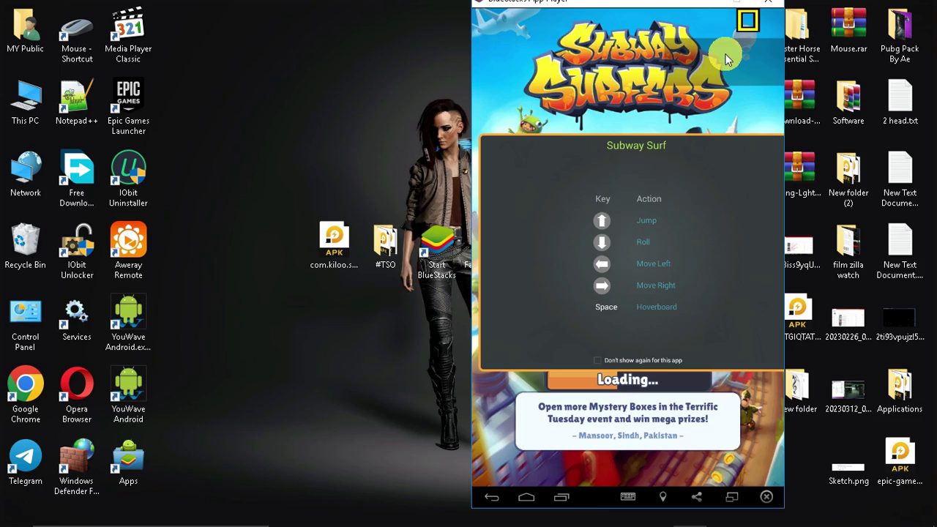
{"action": "left_click", "coordinate": [598, 359]}
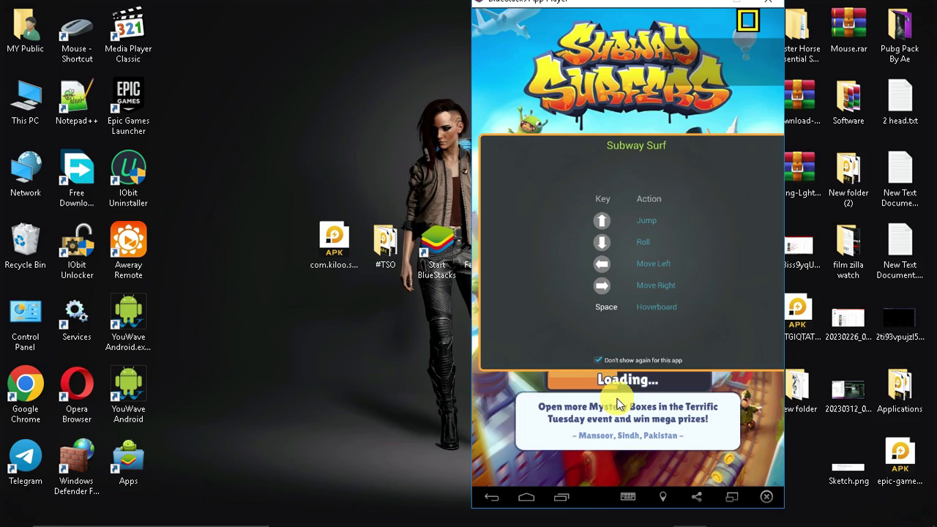
{"action": "left_click", "coordinate": [665, 333]}
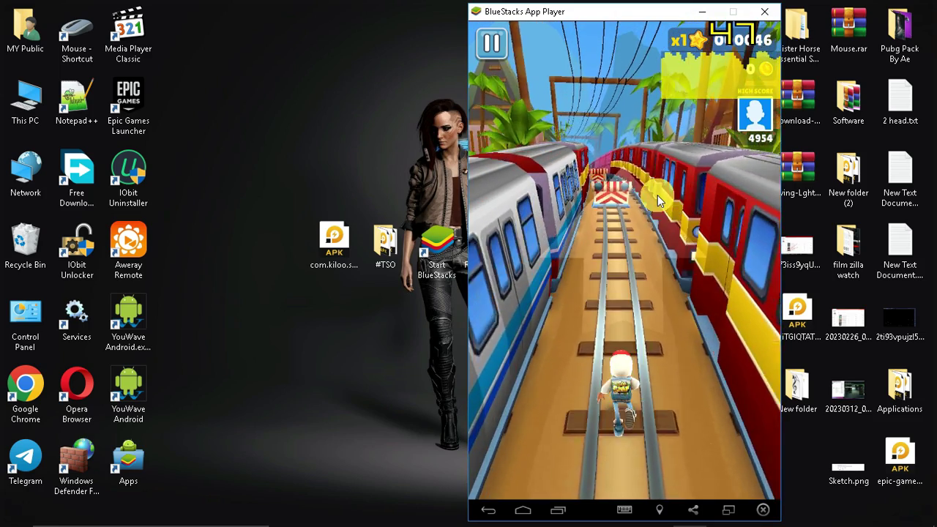